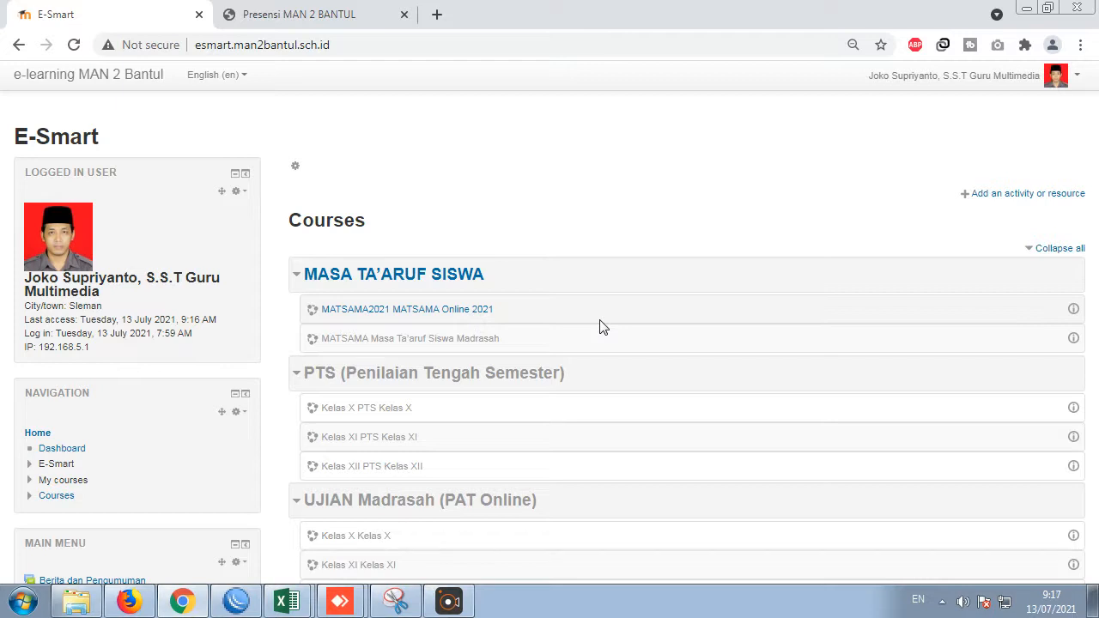
- Open the full KELAS XII course list and enter the MULTIMEDIA course
scroll(601, 327, "down", 9)
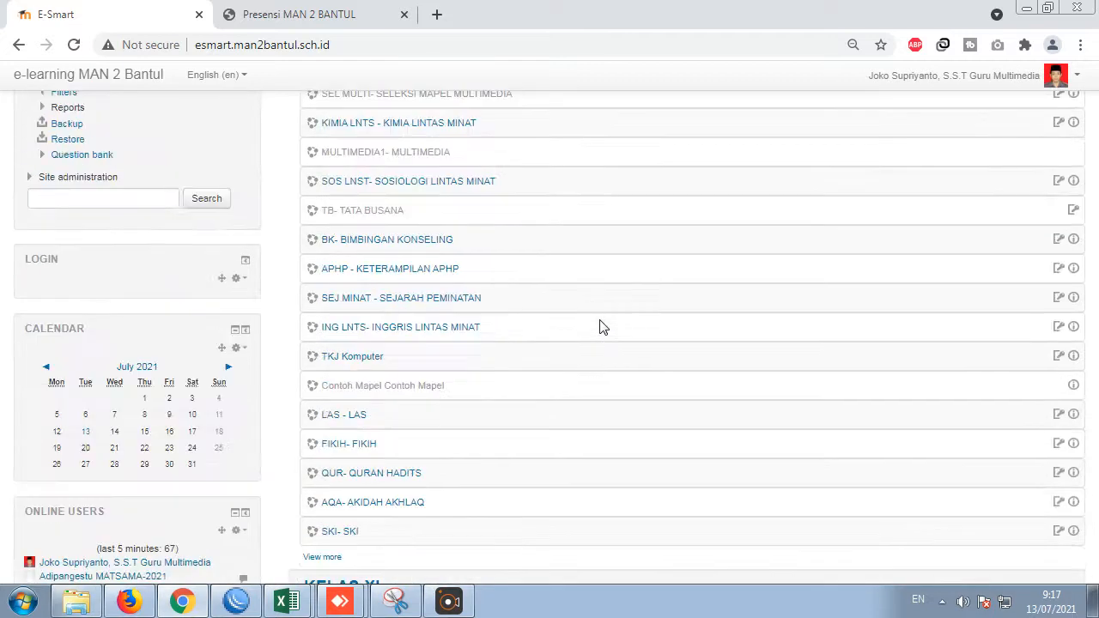
scroll(602, 326, "down", 4)
scroll(601, 326, "down", 10)
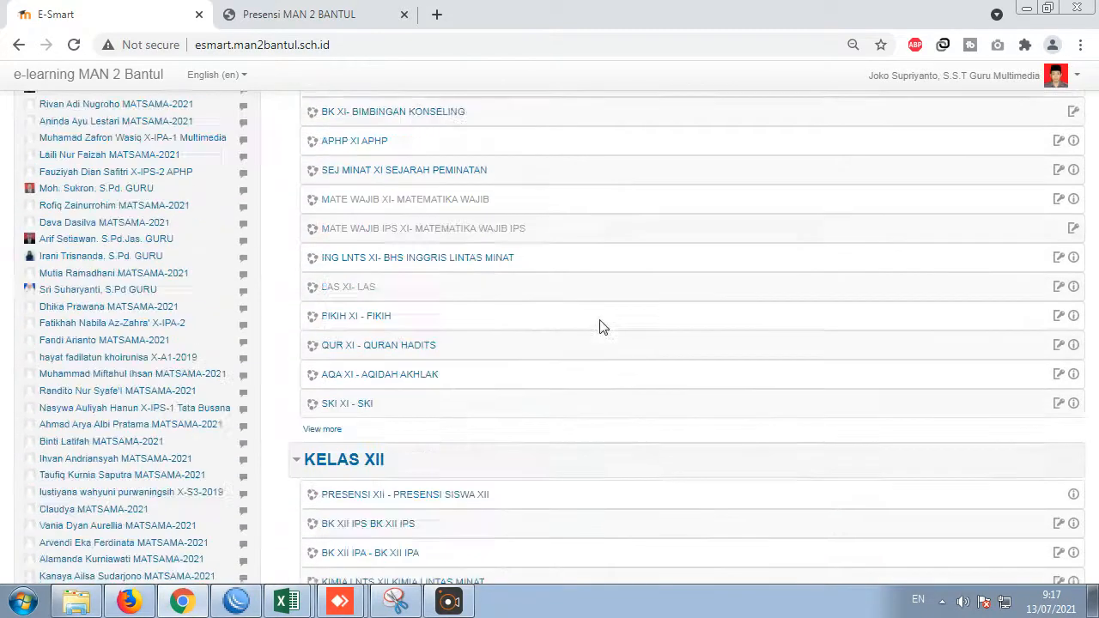
scroll(601, 326, "down", 5)
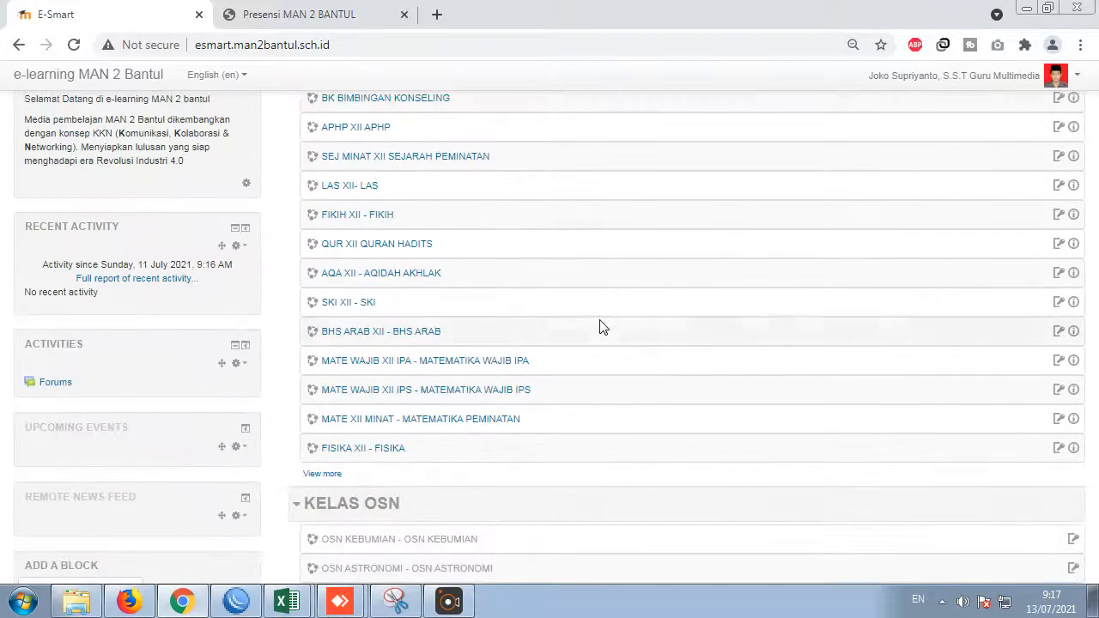
left_click(320, 390)
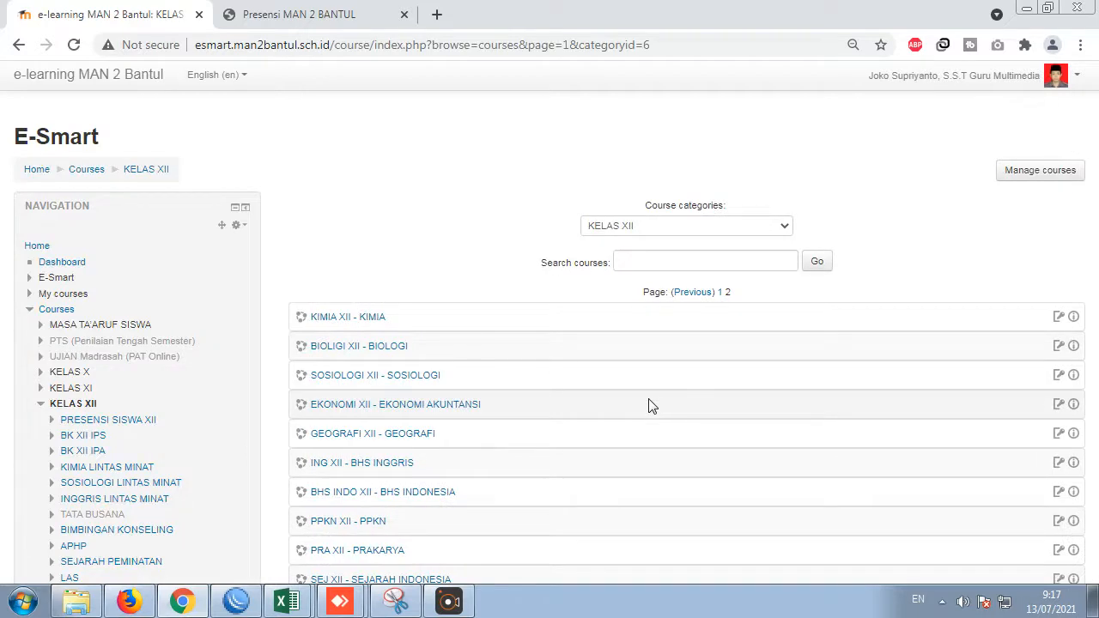
scroll(650, 405, "down", 3)
left_click(427, 475)
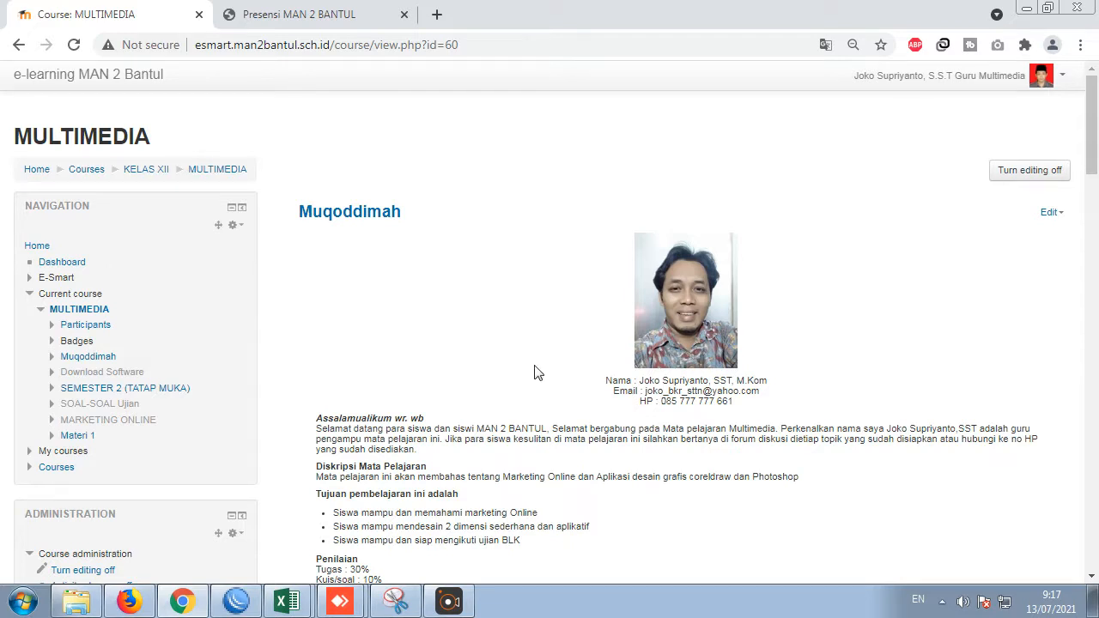
- Review the Muqoddimah section's edit form, including its Restrict access settings, and return to the course page without saving
scroll(533, 371, "down", 3)
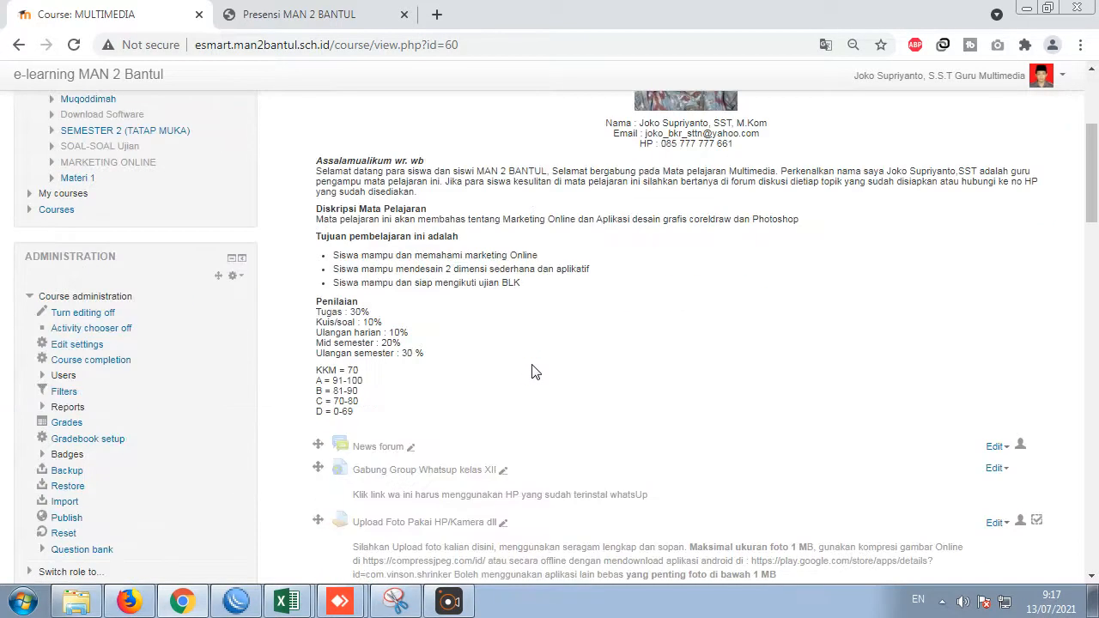
scroll(533, 371, "up", 3)
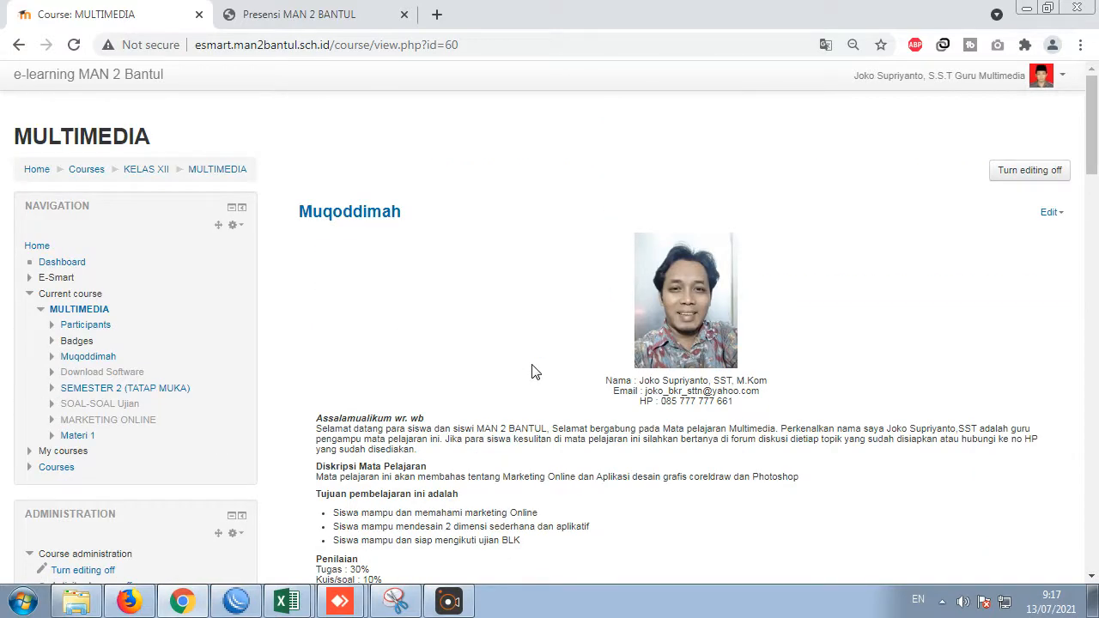
scroll(533, 371, "down", 3)
scroll(533, 371, "up", 3)
left_click(1065, 213)
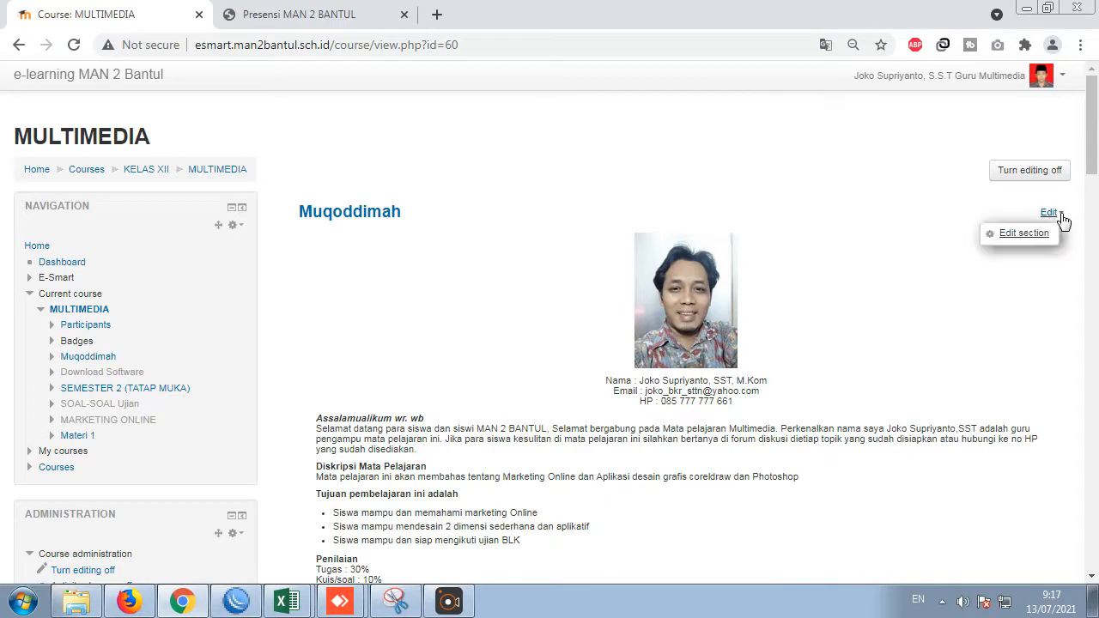
left_click(1035, 234)
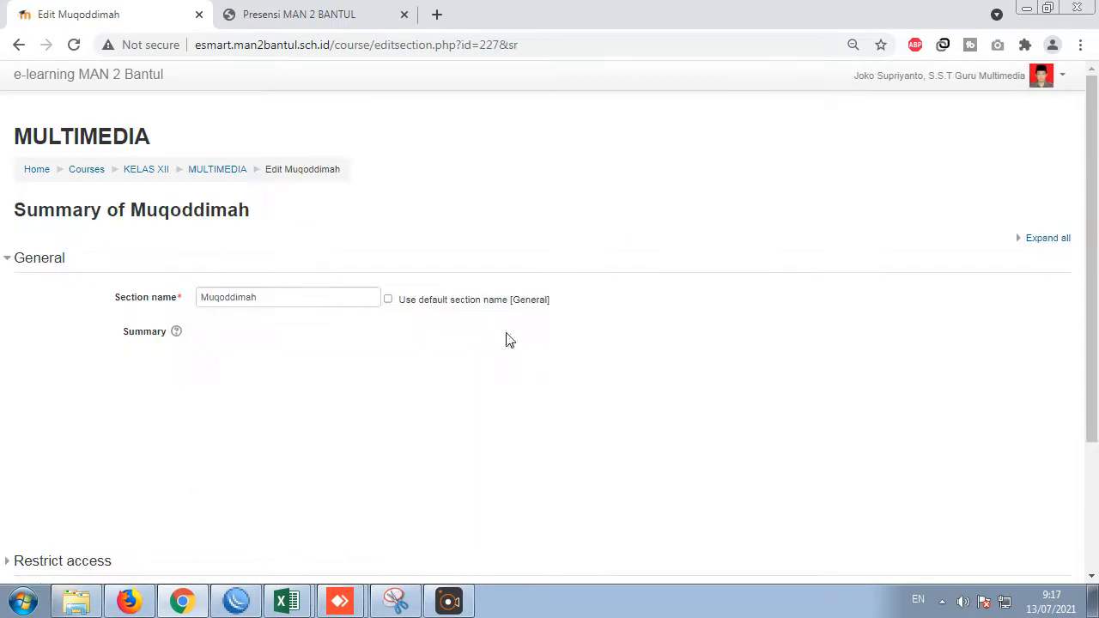
scroll(491, 369, "down", 2)
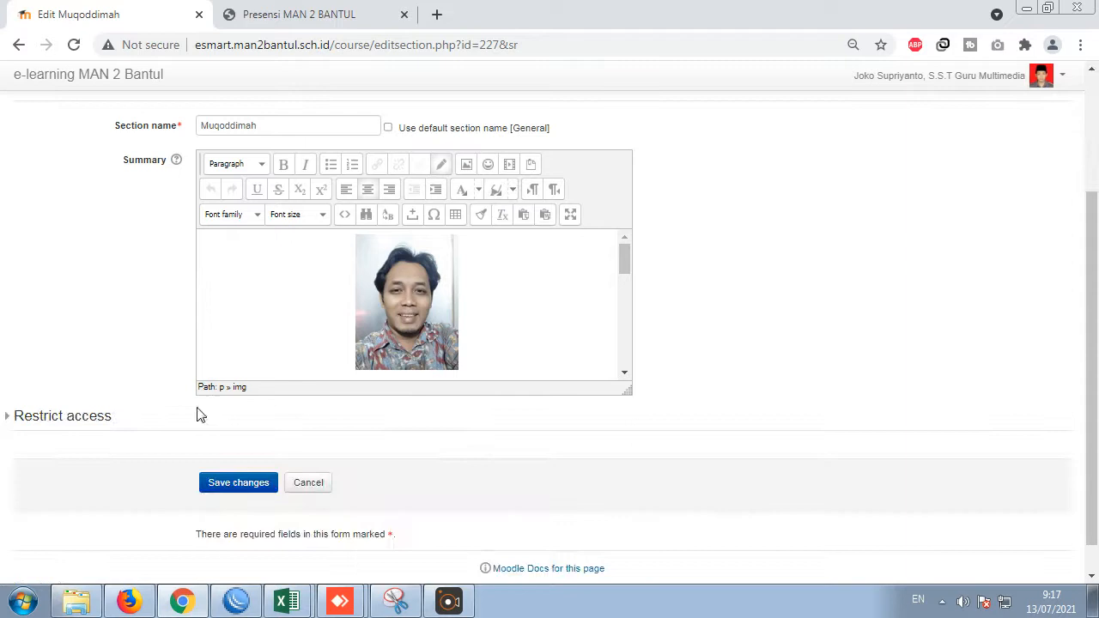
left_click(7, 417)
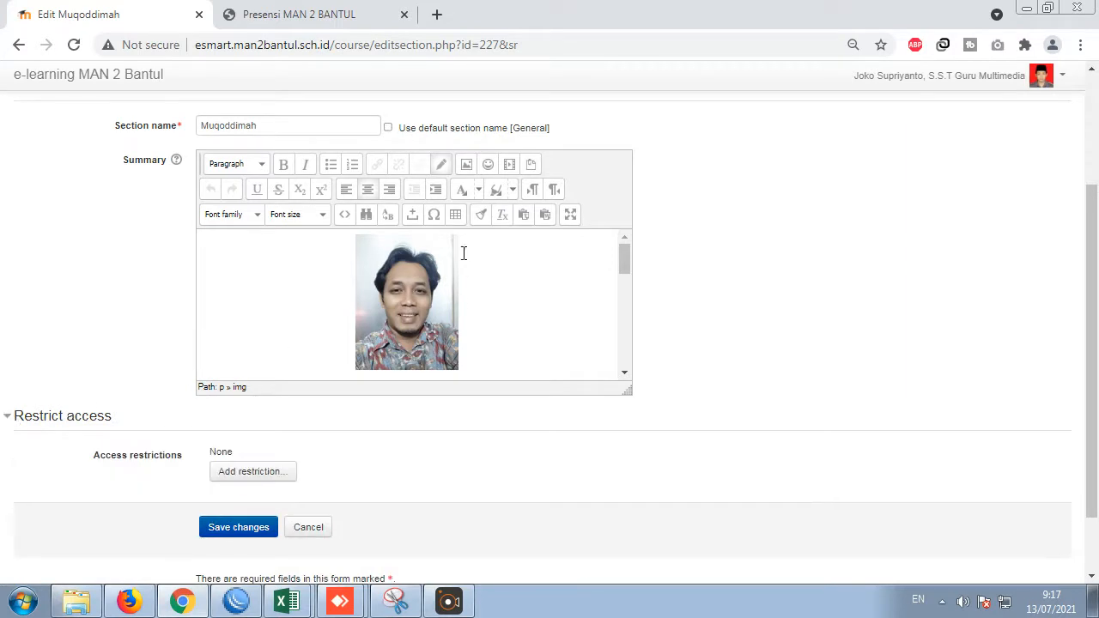
left_click(19, 45)
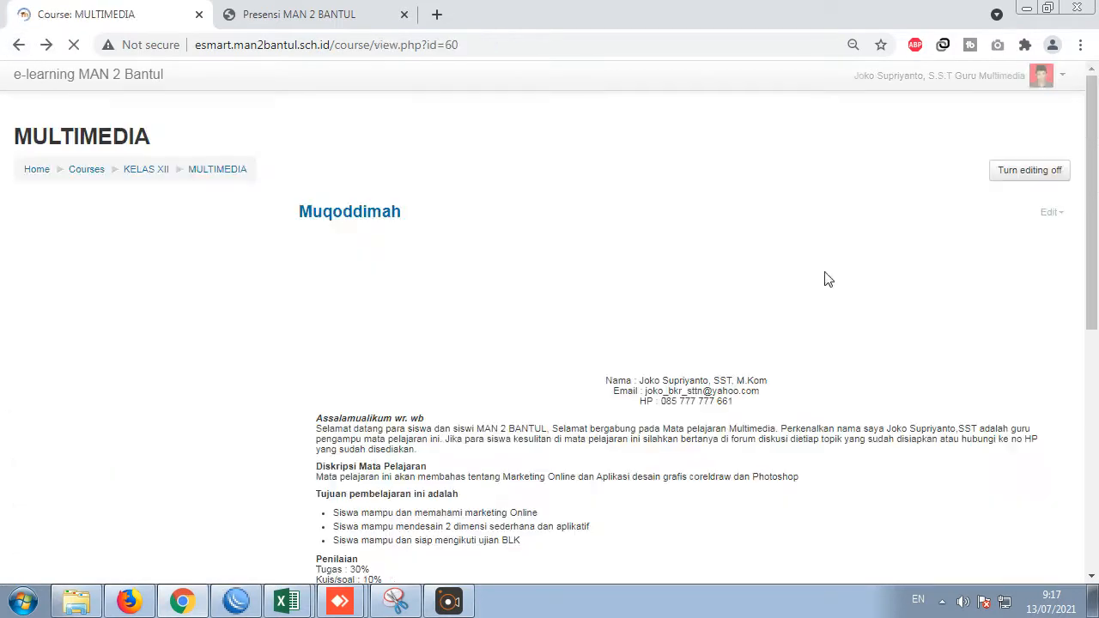
left_click(1049, 214)
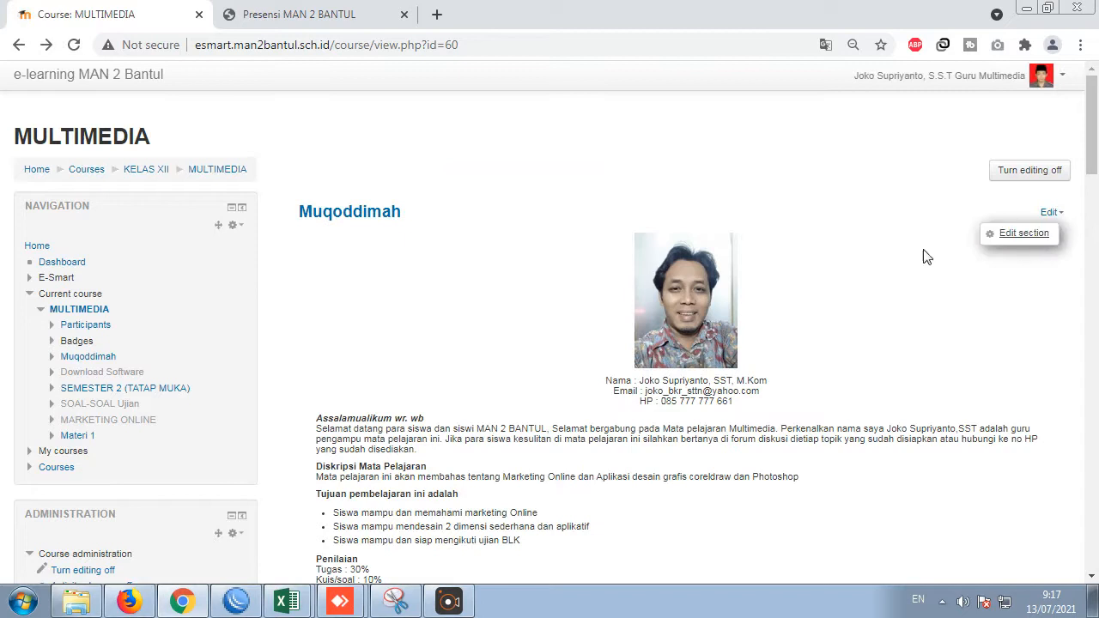
left_click(897, 291)
- Show the News forum in the Muqoddimah section and hide it again
scroll(900, 316, "down", 3)
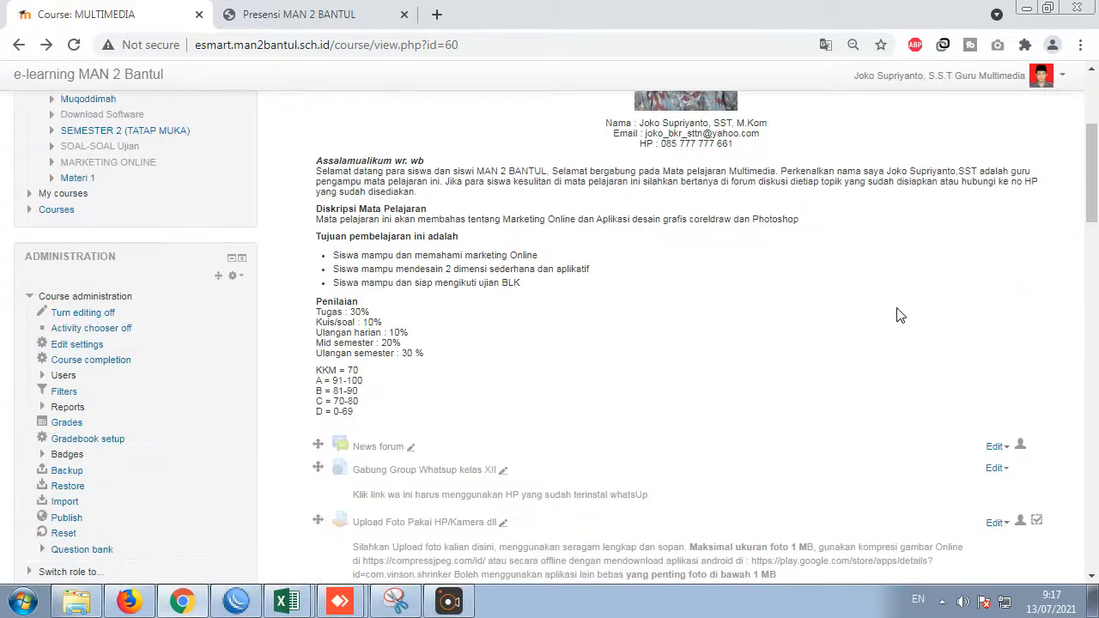
scroll(882, 333, "down", 2)
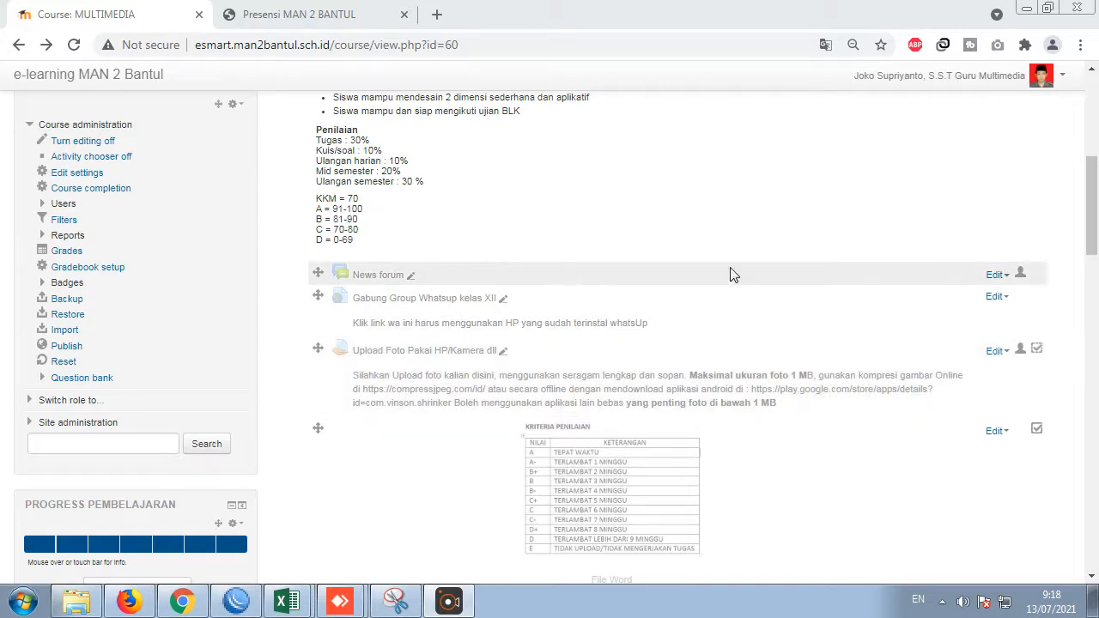
left_click(994, 276)
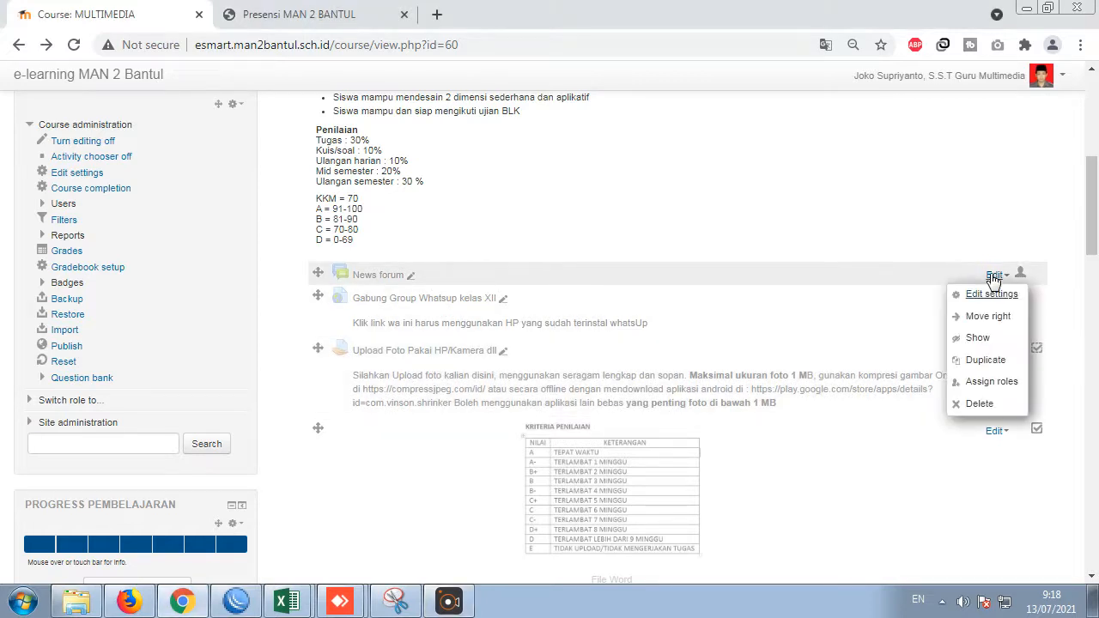
left_click(975, 338)
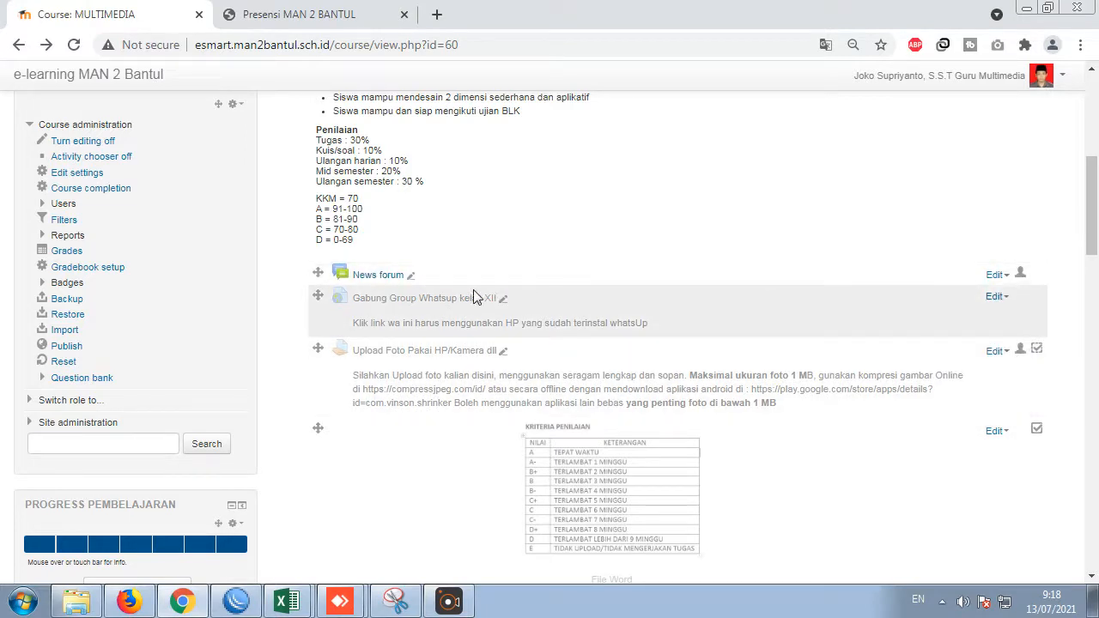
left_click(993, 275)
left_click(968, 341)
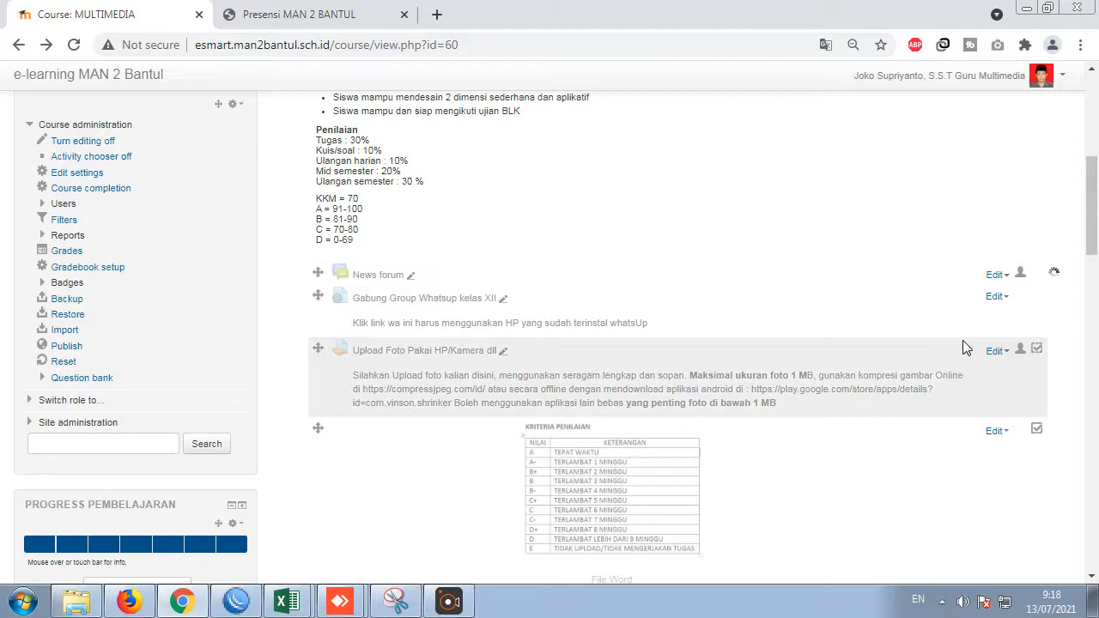
- Check the editing options of the Tugas Dikumpulkan and Jualan Hasil Desain assignments in the SEMESTER 2 (TATAP MUKA) topic
scroll(951, 338, "down", 6)
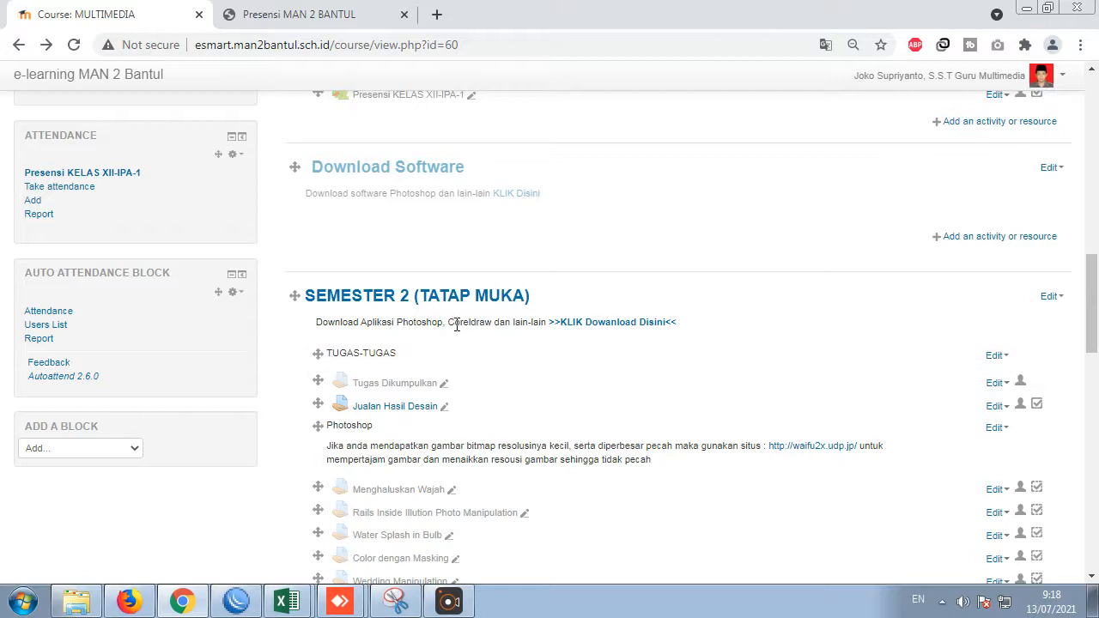
scroll(457, 326, "down", 2)
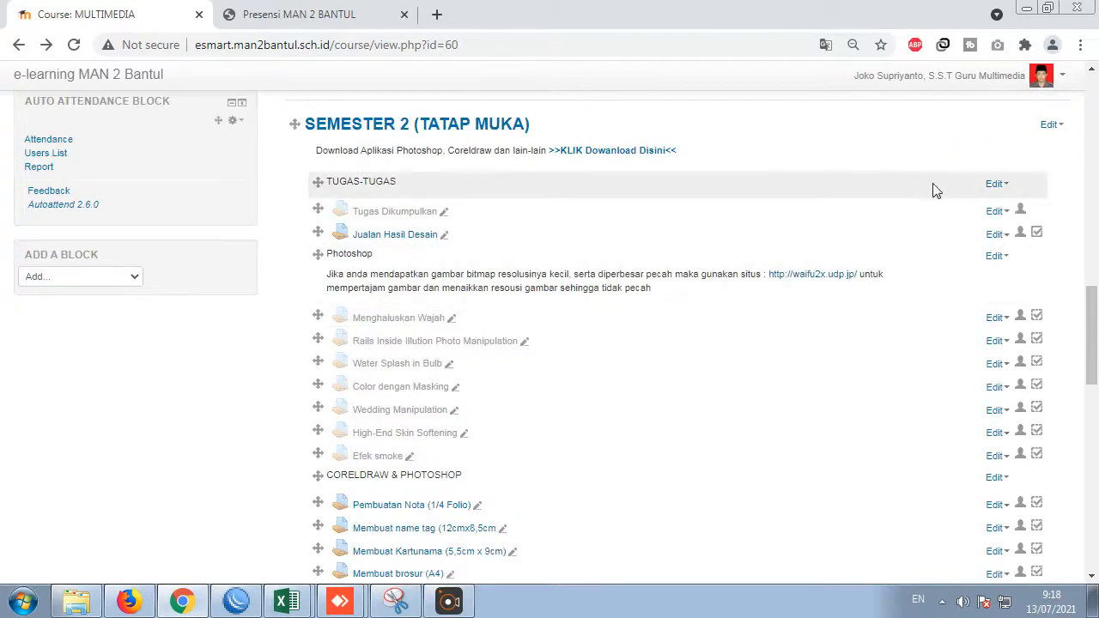
left_click(994, 212)
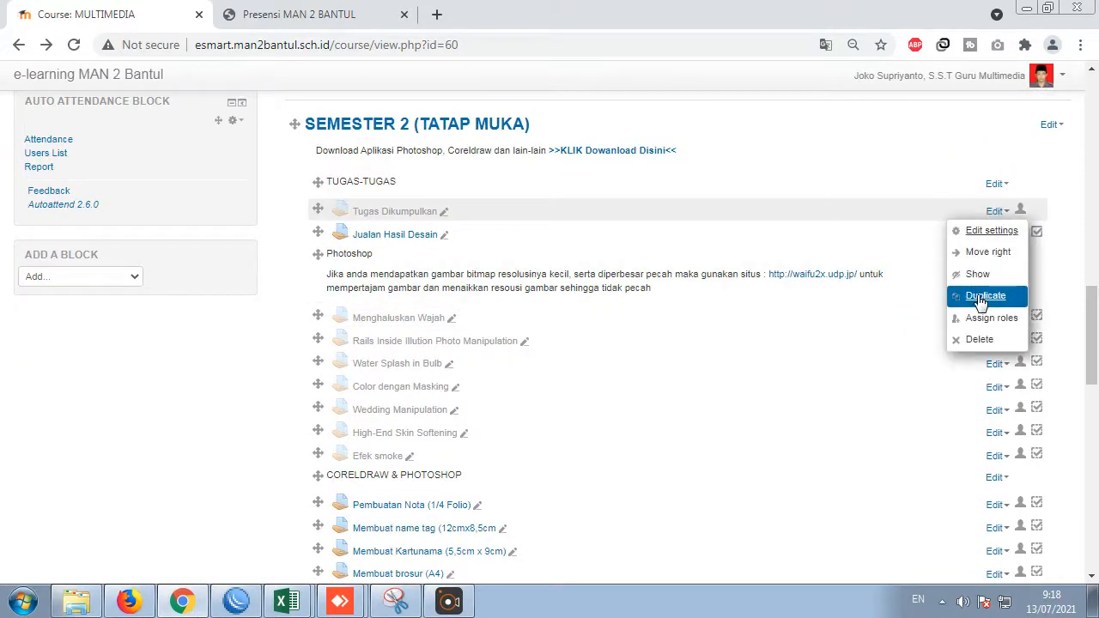
left_click(943, 248)
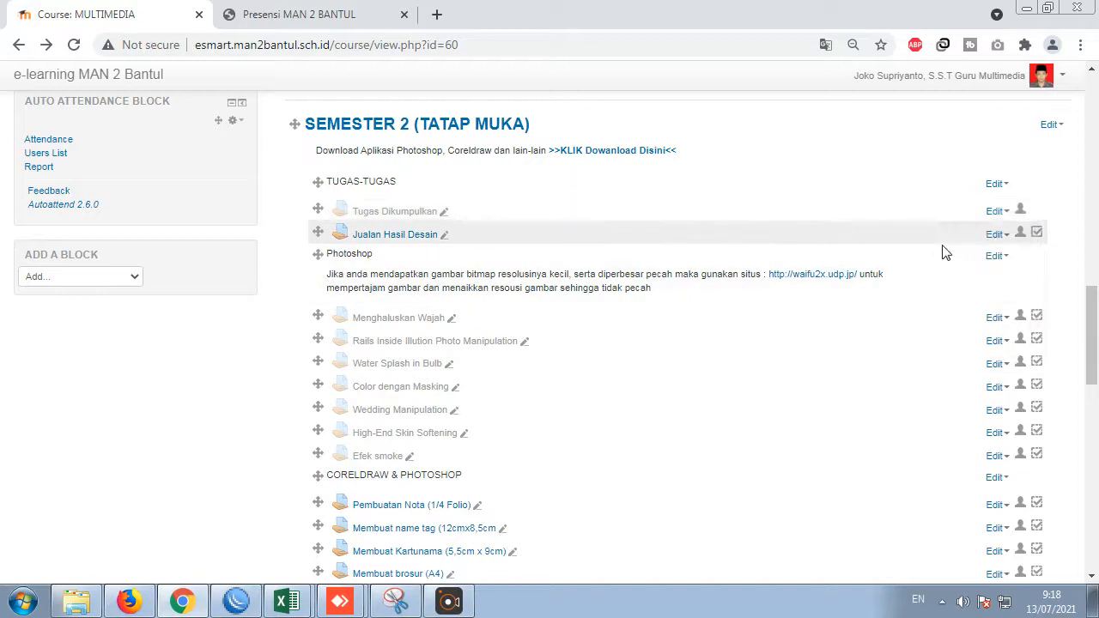
left_click(994, 235)
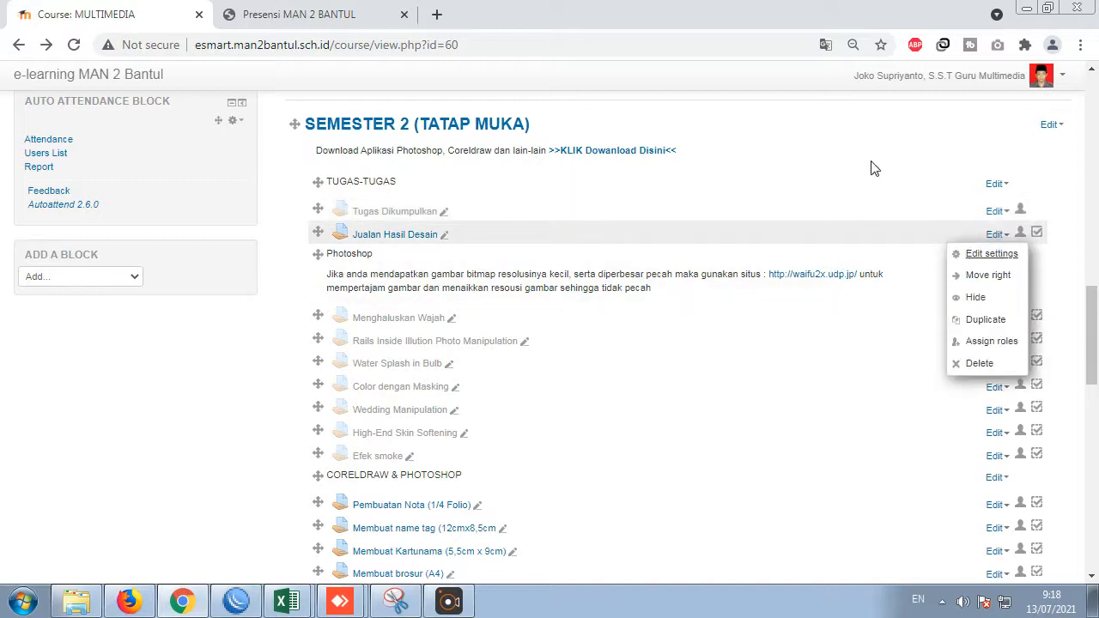
left_click(875, 123)
- Hide the entire SEMESTER 2 (TATAP MUKA) topic and check its activities on the course page
scroll(549, 204, "up", 1)
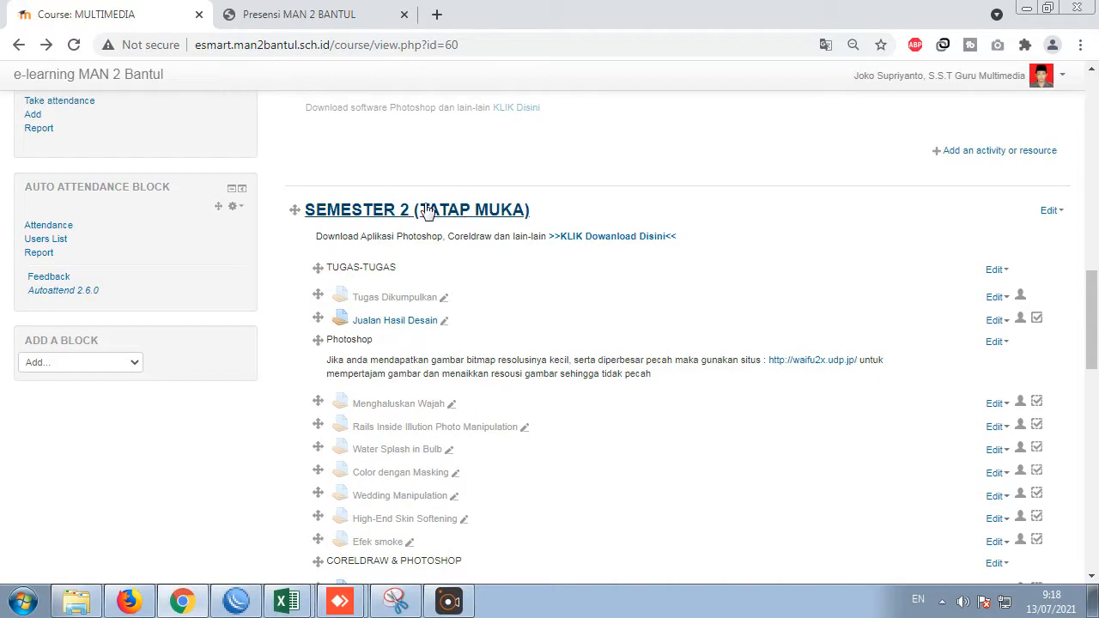
left_click(1049, 211)
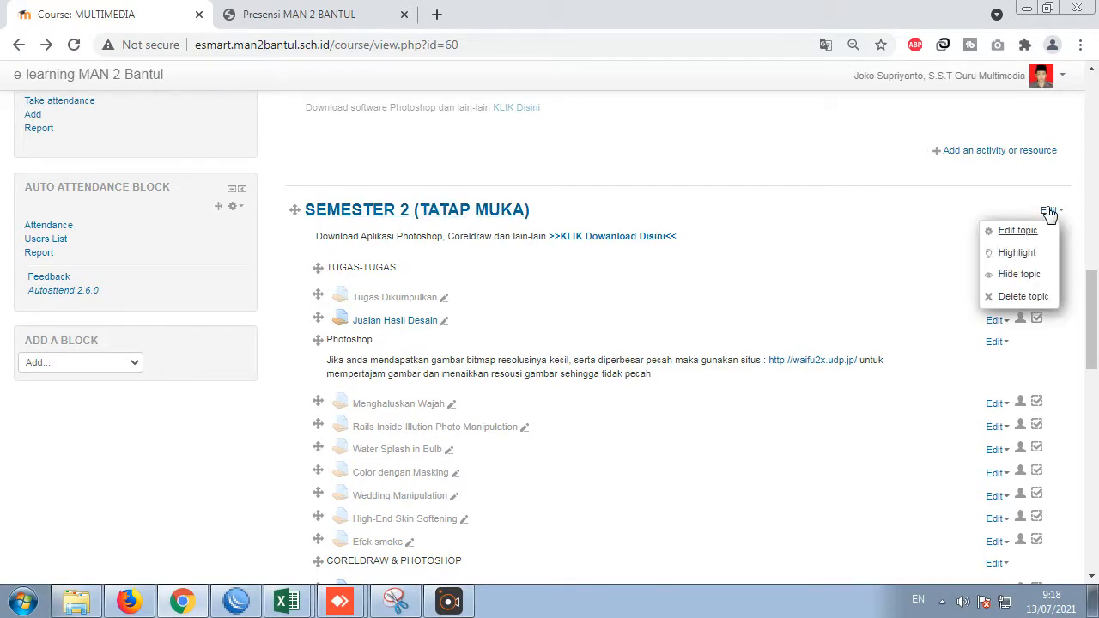
left_click(1012, 283)
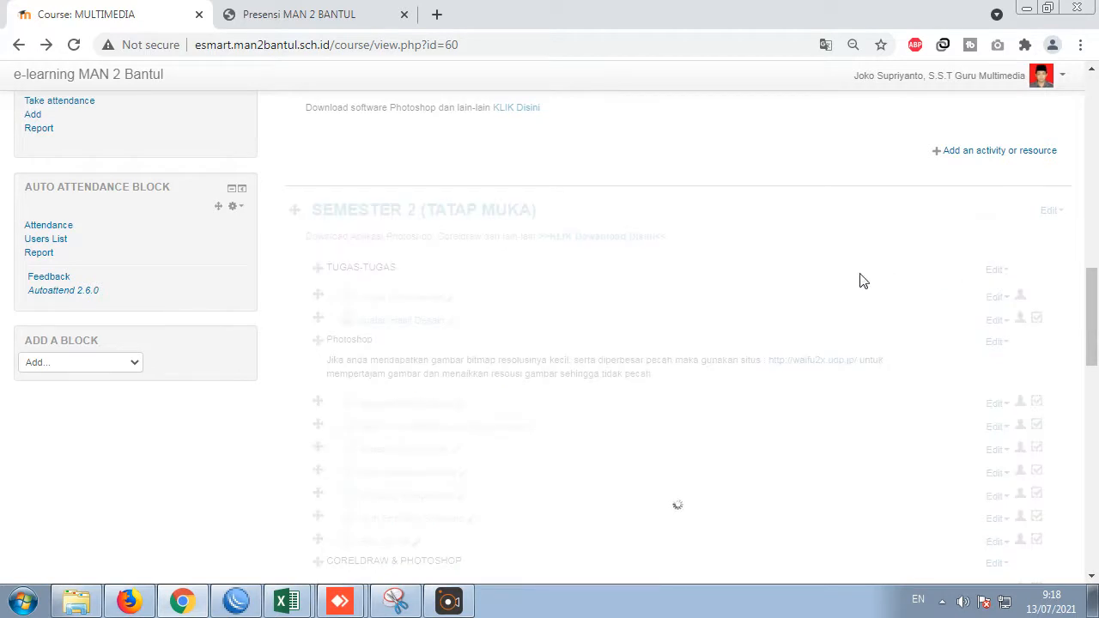
scroll(798, 418, "down", 10)
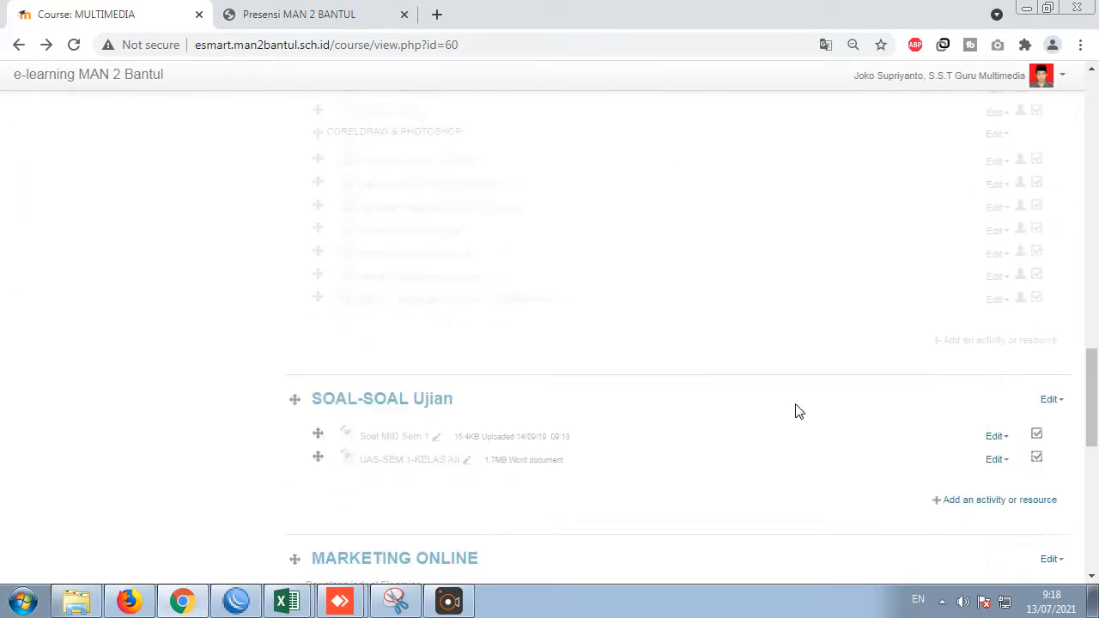
scroll(720, 331, "down", 3)
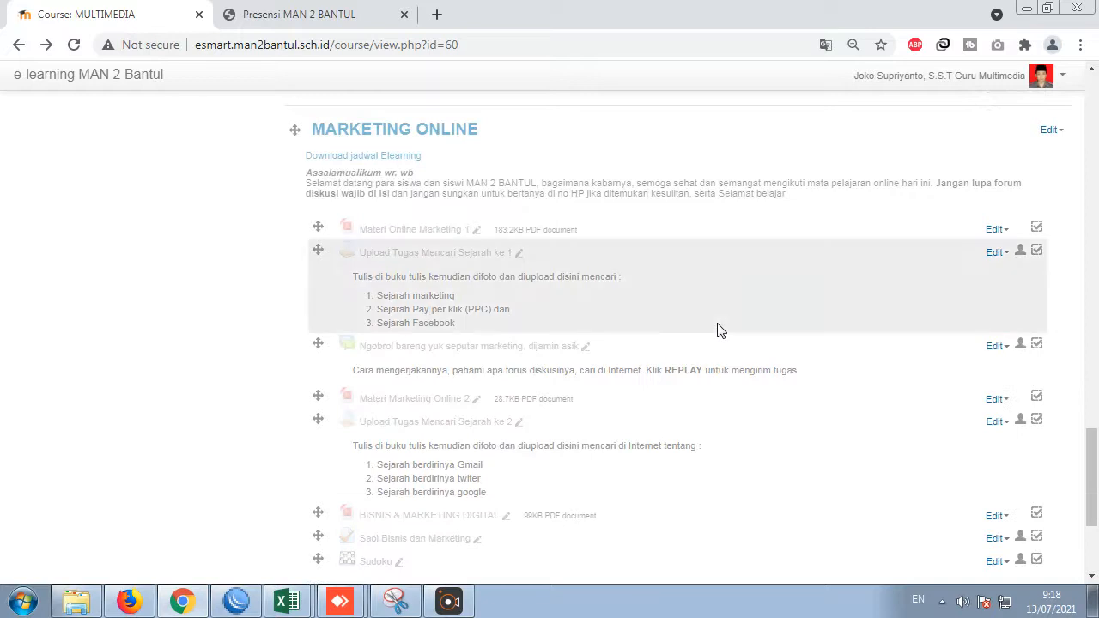
scroll(719, 329, "up", 15)
scroll(595, 341, "down", 1)
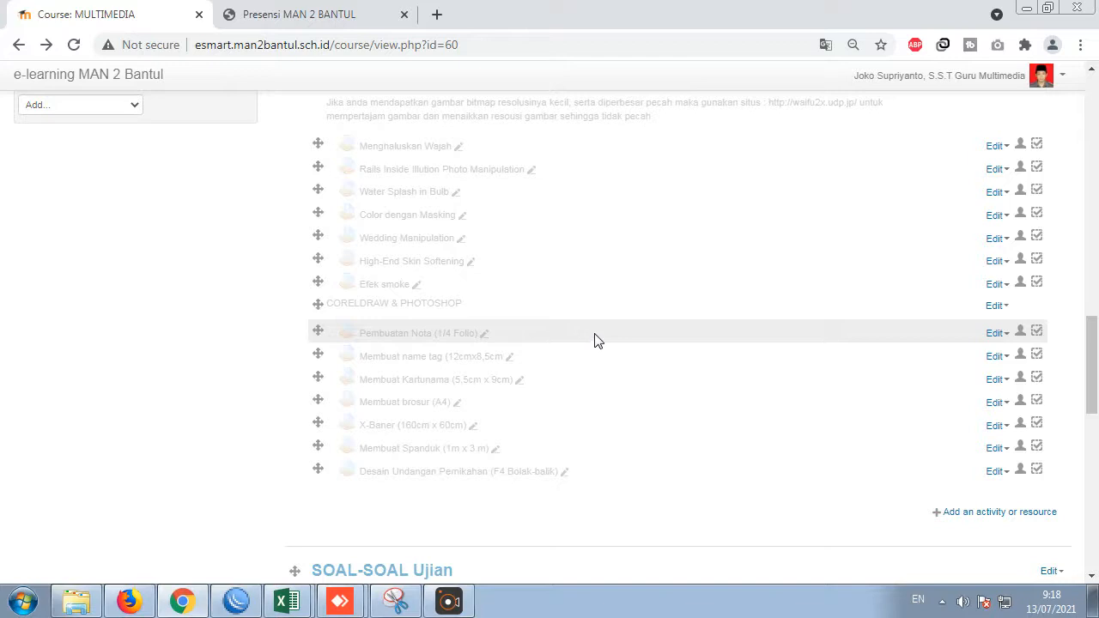
- Show the Sudoku, Saol Bisnis dan Marketing and BISNIS & MARKETING DIGITAL activities in the MARKETING ONLINE topic
scroll(599, 341, "down", 3)
scroll(599, 341, "down", 3)
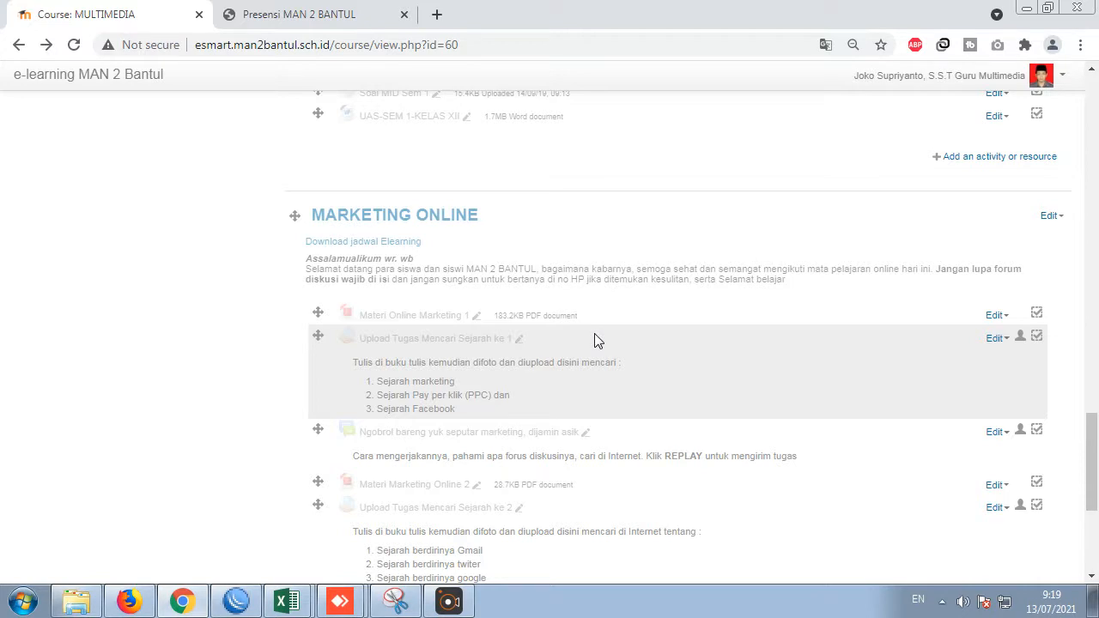
scroll(499, 276, "down", 3)
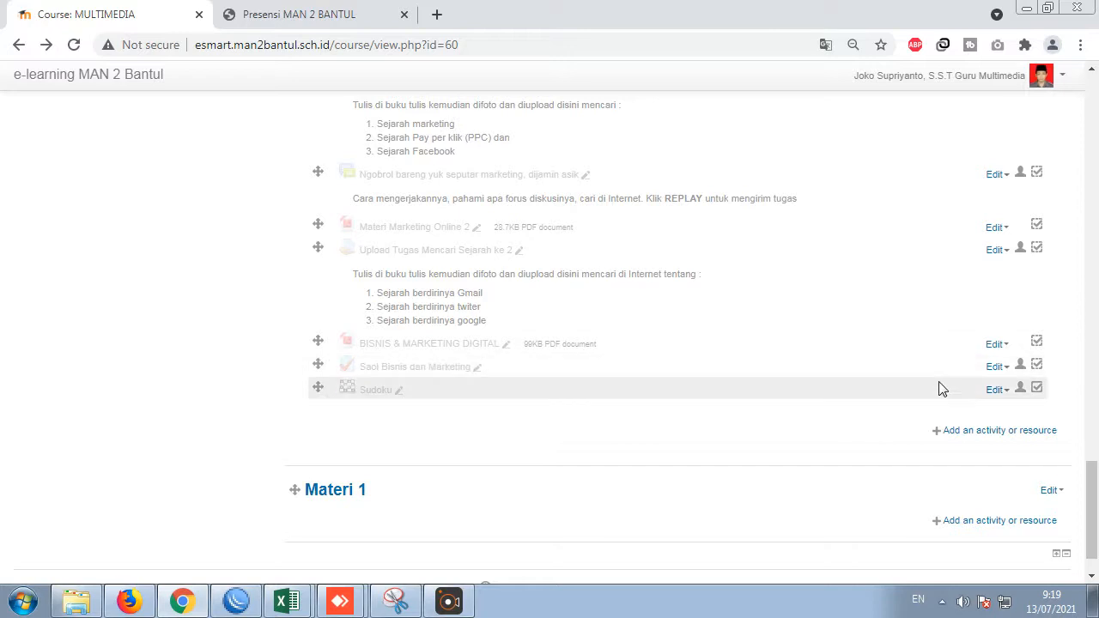
left_click(994, 391)
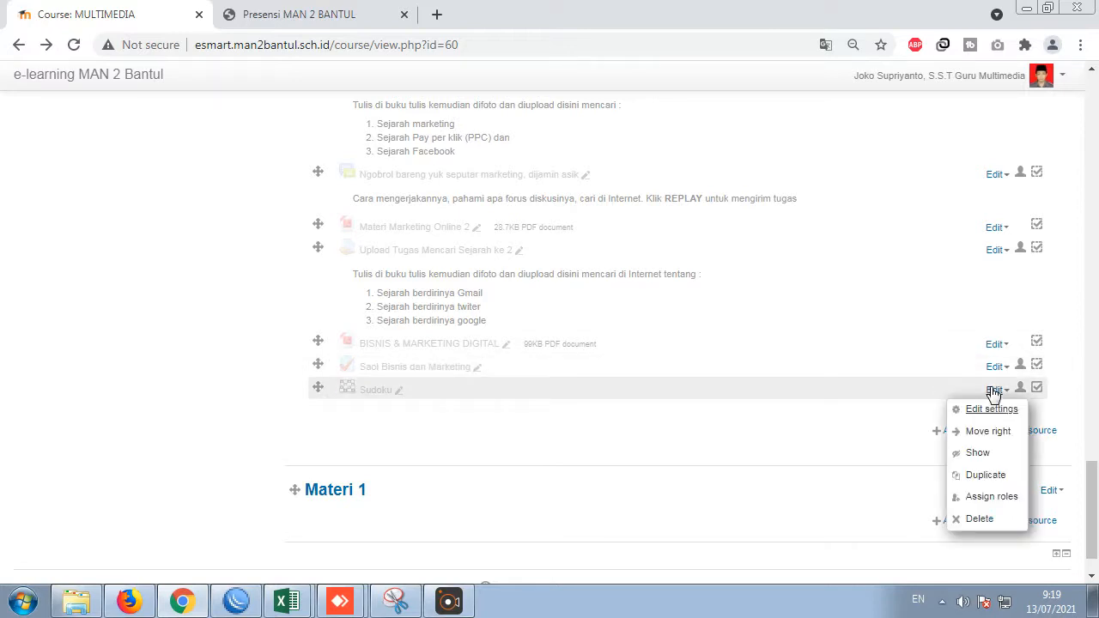
left_click(971, 454)
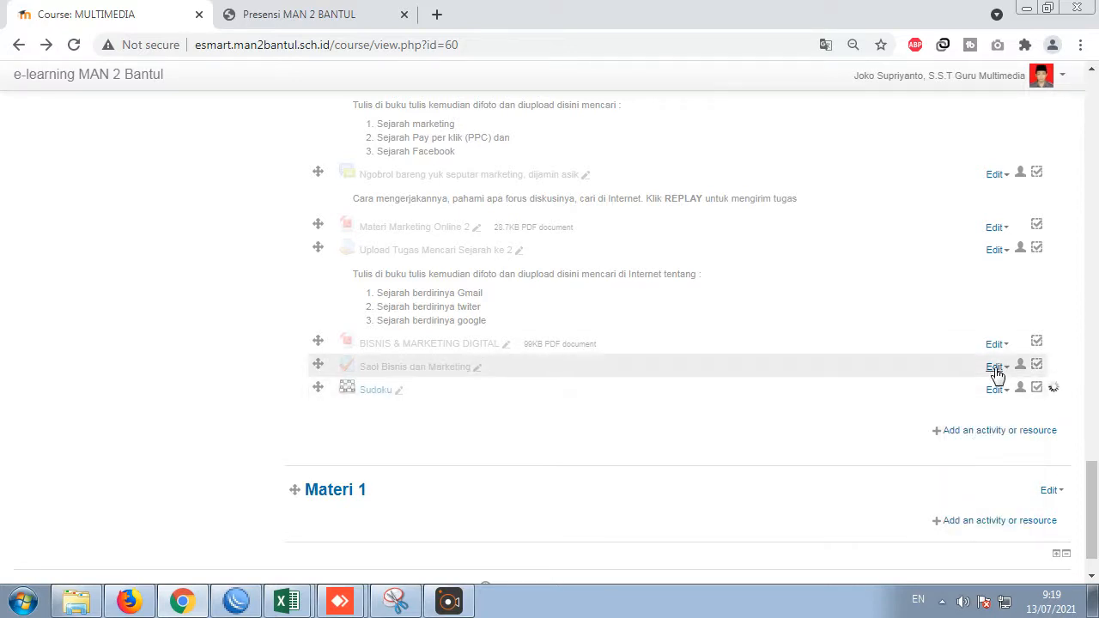
left_click(995, 368)
left_click(978, 432)
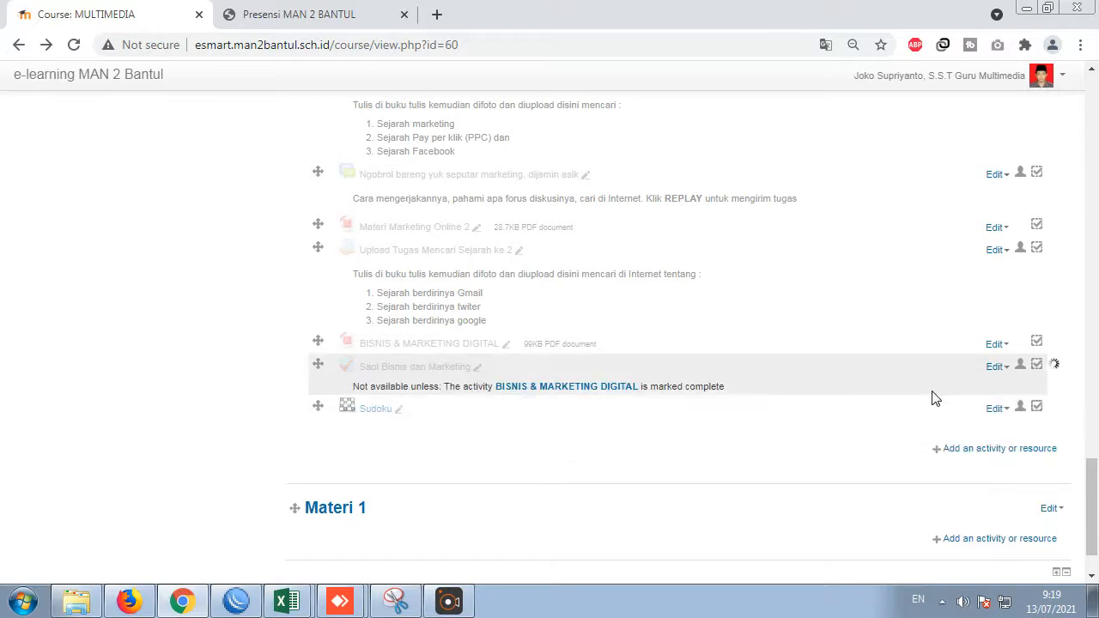
left_click(995, 345)
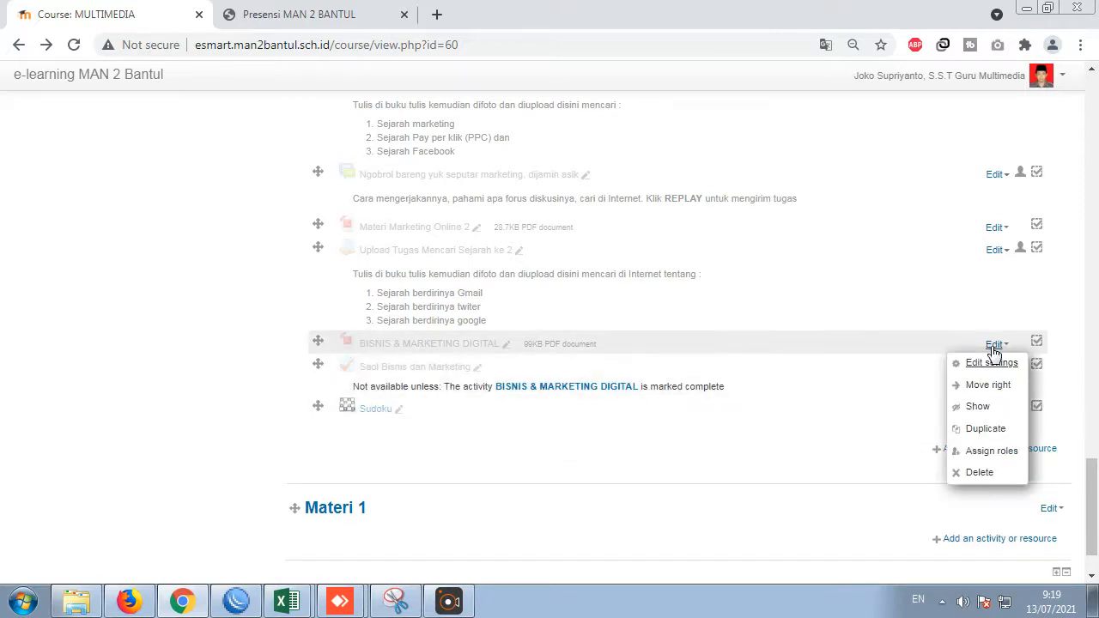
left_click(992, 405)
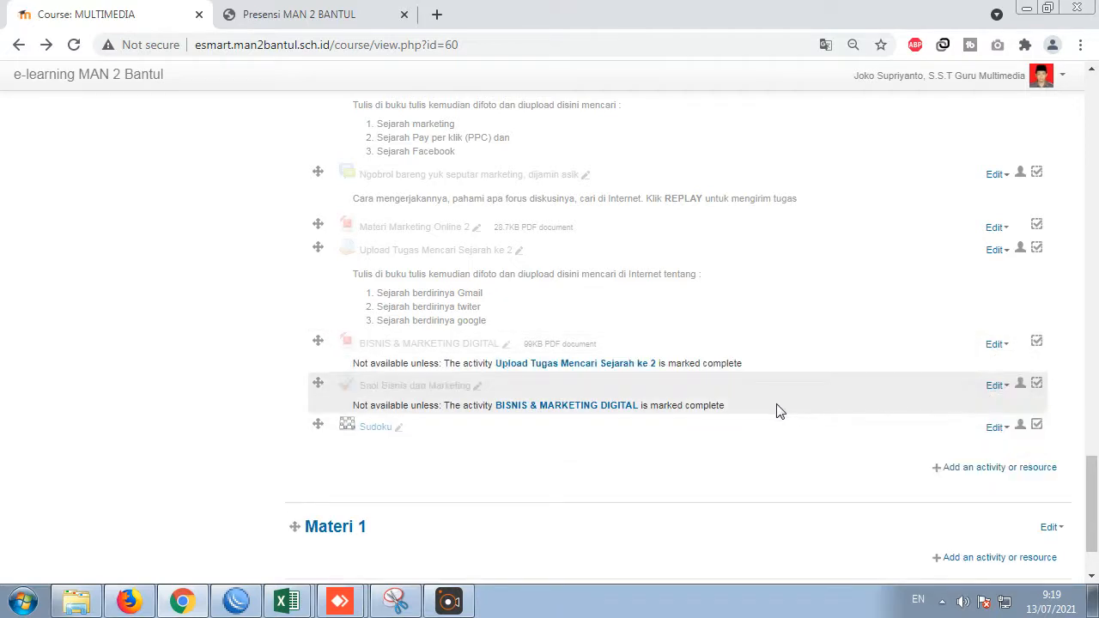
- Hide the BISNIS & MARKETING DIGITAL, Saol Bisnis dan Marketing and Sudoku activities in the MARKETING ONLINE topic again
left_click(997, 345)
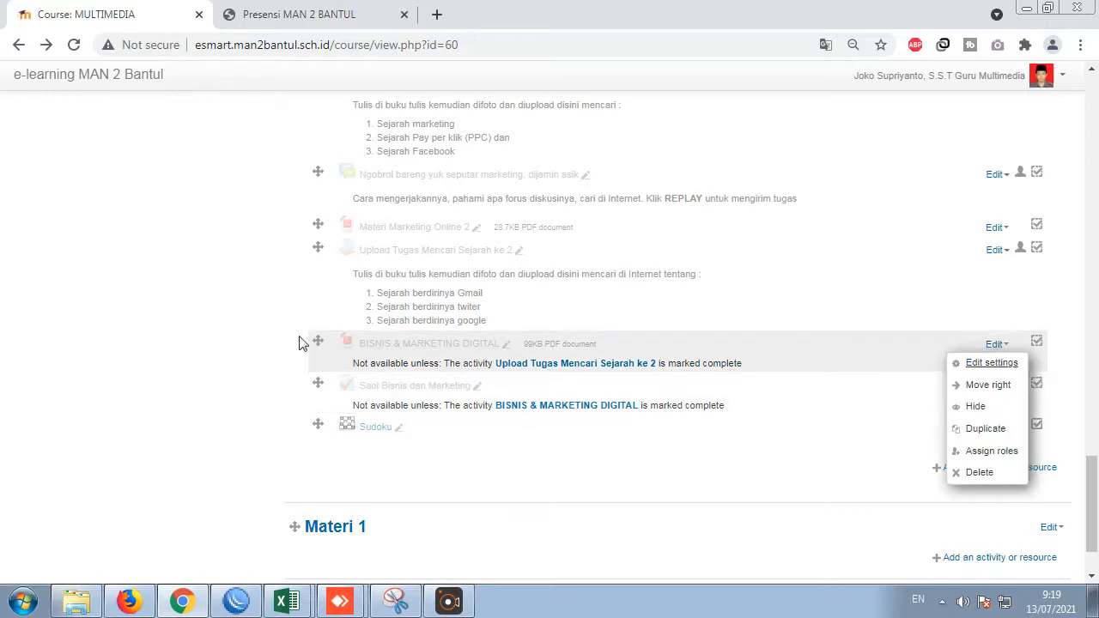
left_click(180, 352)
left_click(1001, 345)
left_click(976, 407)
left_click(1001, 370)
left_click(968, 428)
left_click(997, 392)
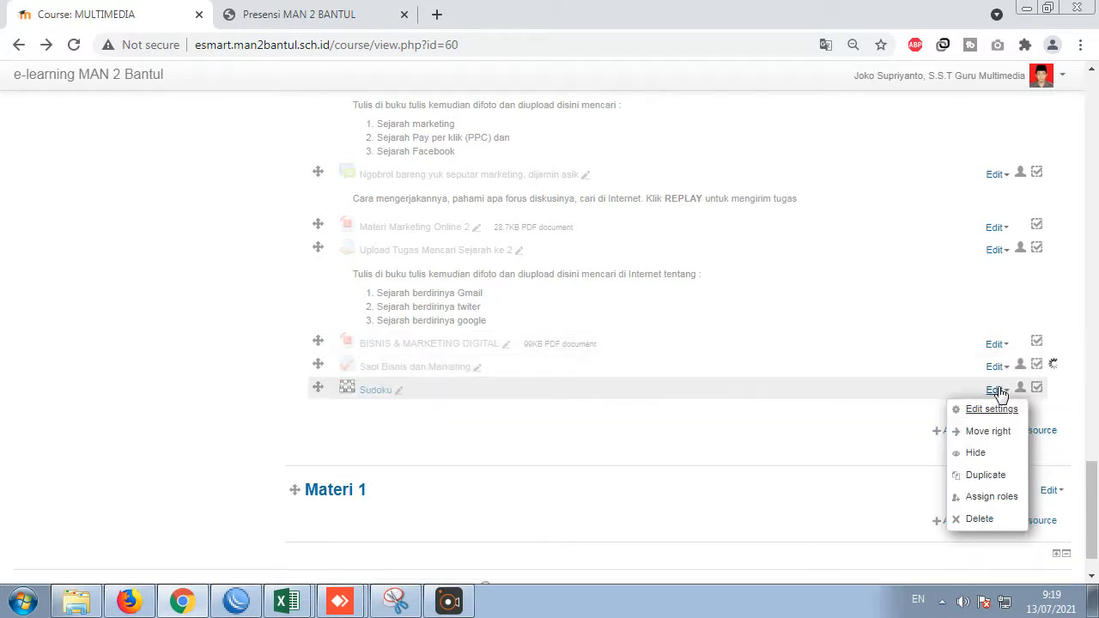
left_click(973, 450)
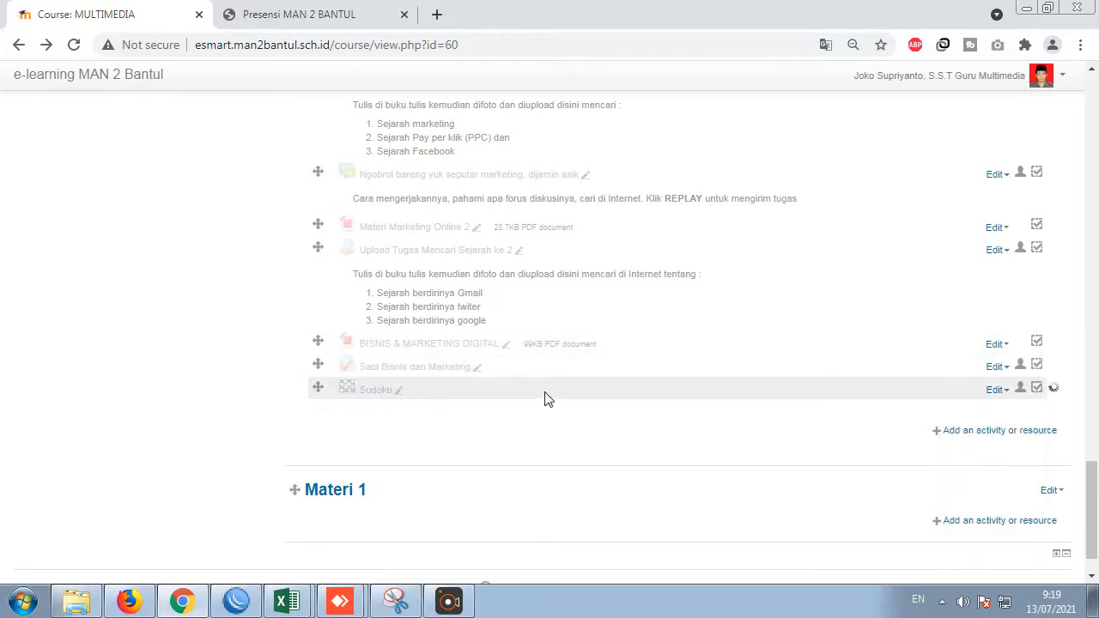
scroll(548, 400, "down", 1)
left_click(451, 602)
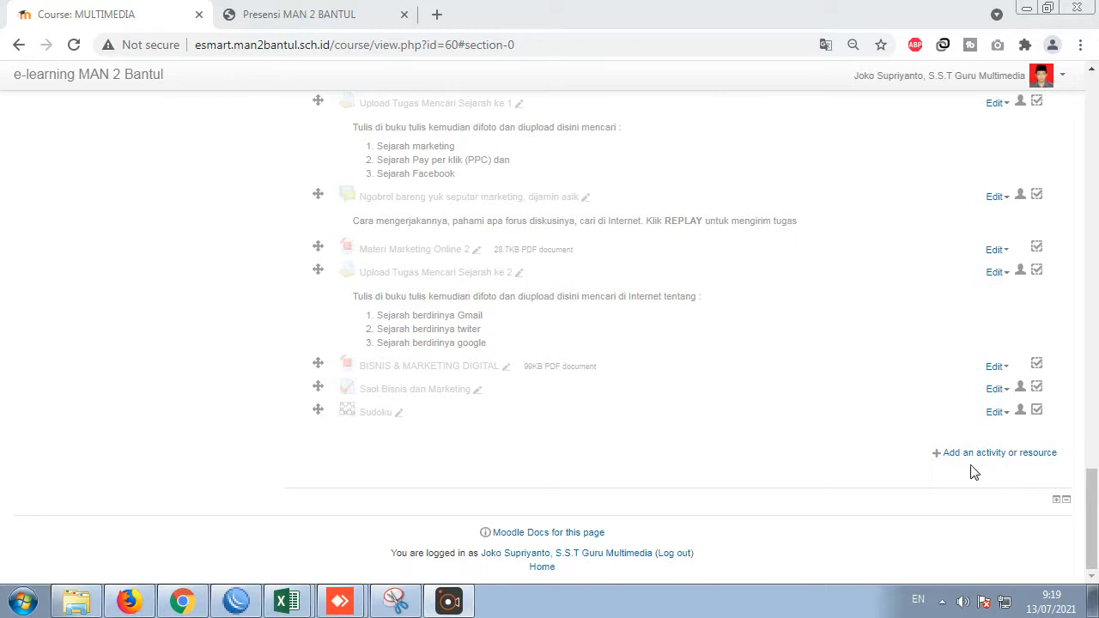
- Add a new topic at the end of the course and save it with the section name MATERI-01
left_click(1057, 499)
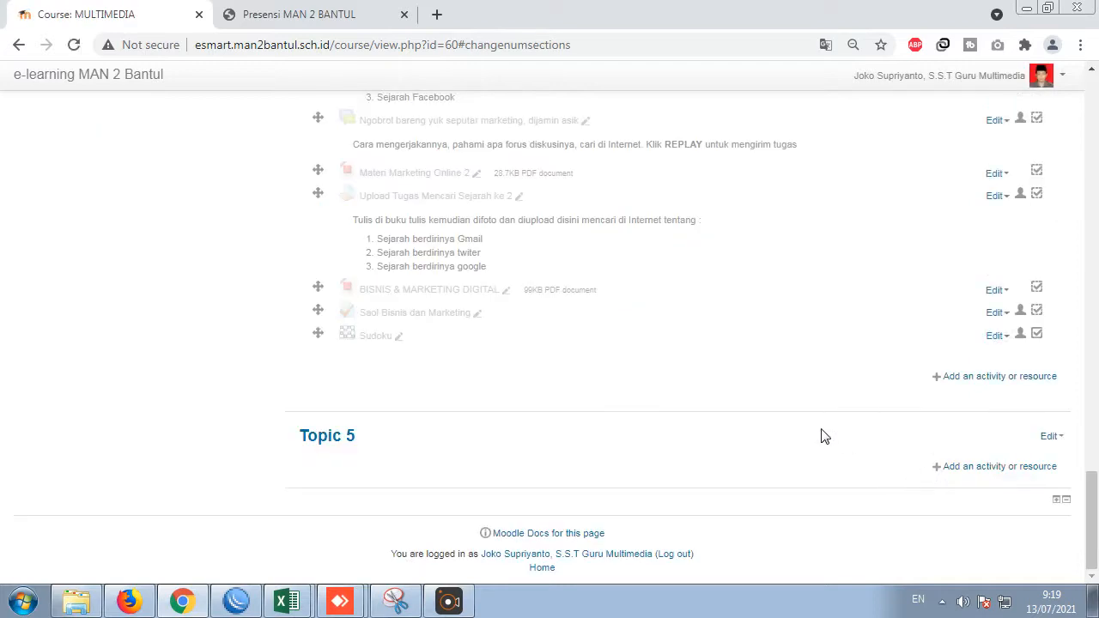
left_click(1050, 439)
left_click(1018, 458)
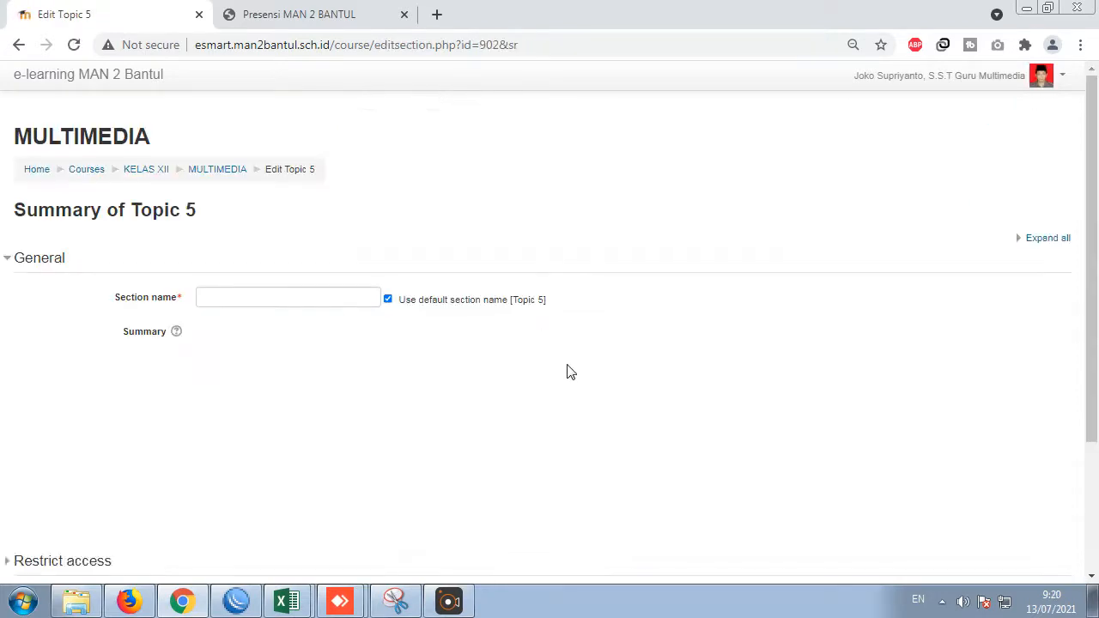
left_click(387, 299)
left_click(337, 300)
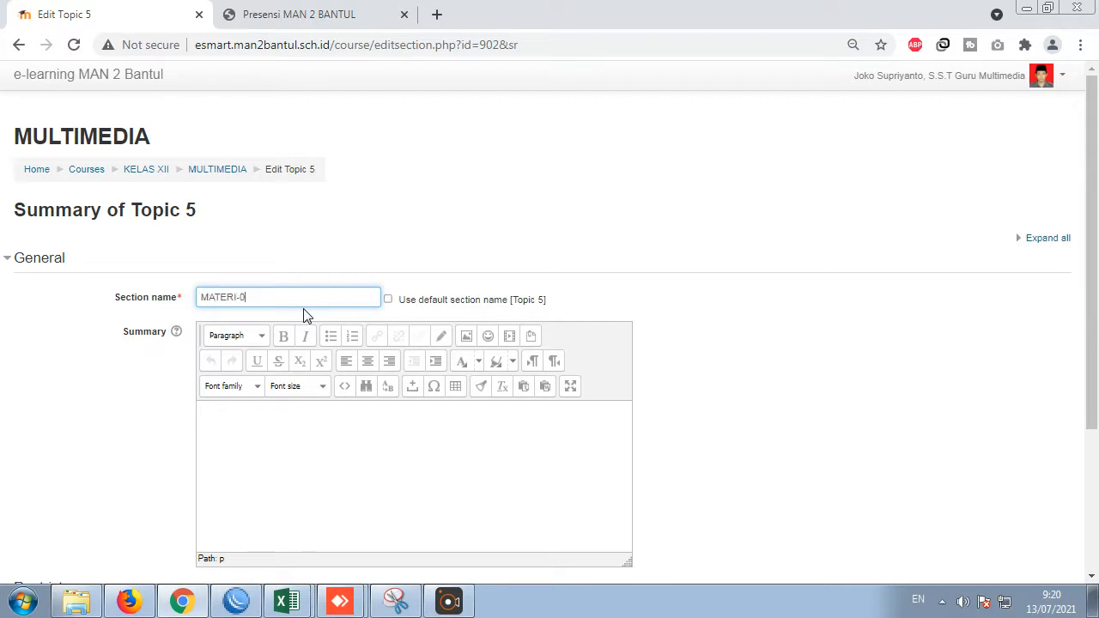
scroll(307, 302, "down", 3)
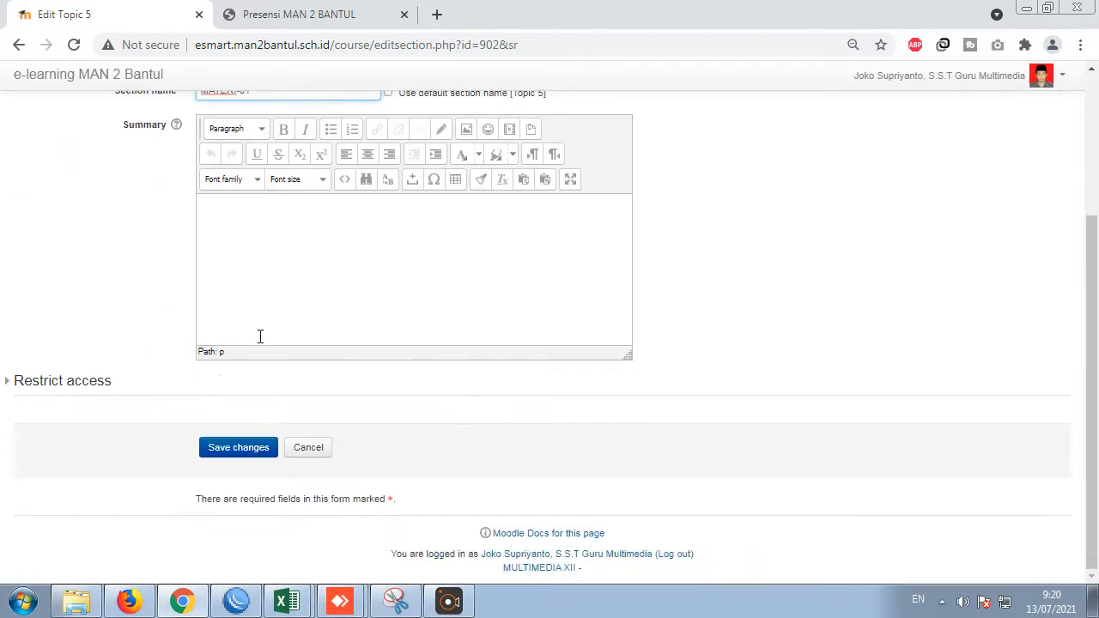
left_click(215, 458)
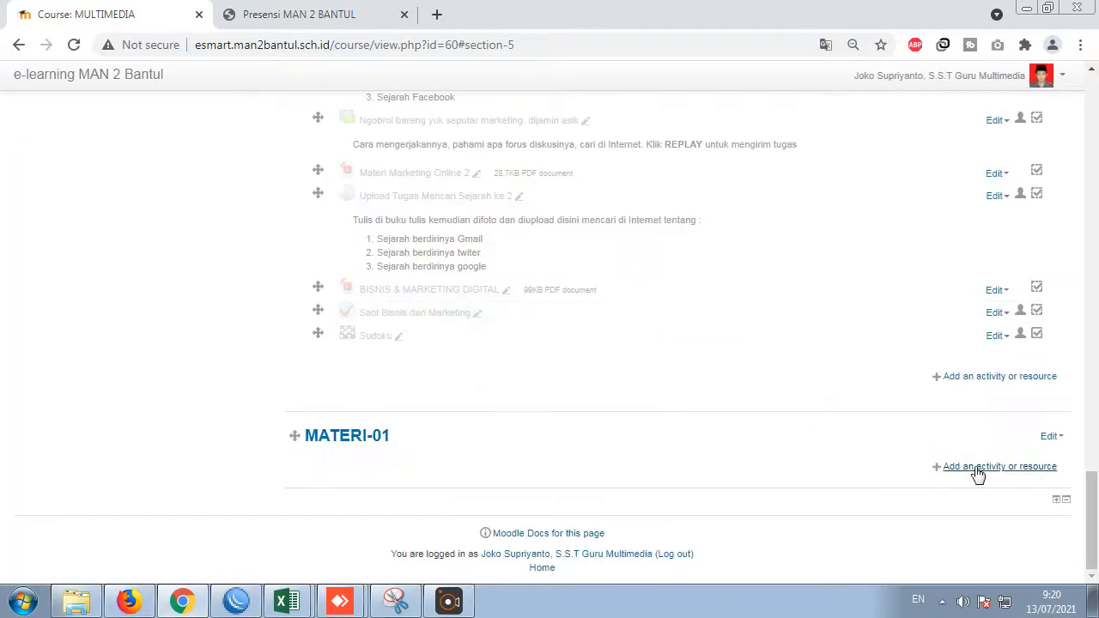
- Add an assignment named KIRIM DATA to the MATERI-01 topic, keeping its default settings, and save it back to the course
left_click(977, 469)
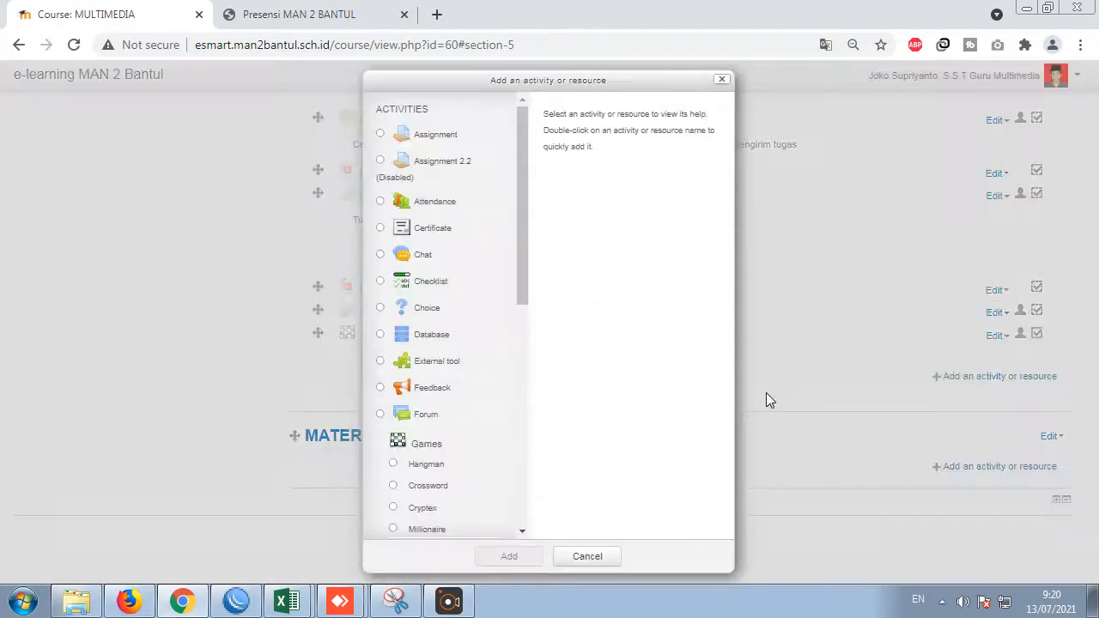
left_click(382, 134)
left_click(505, 558)
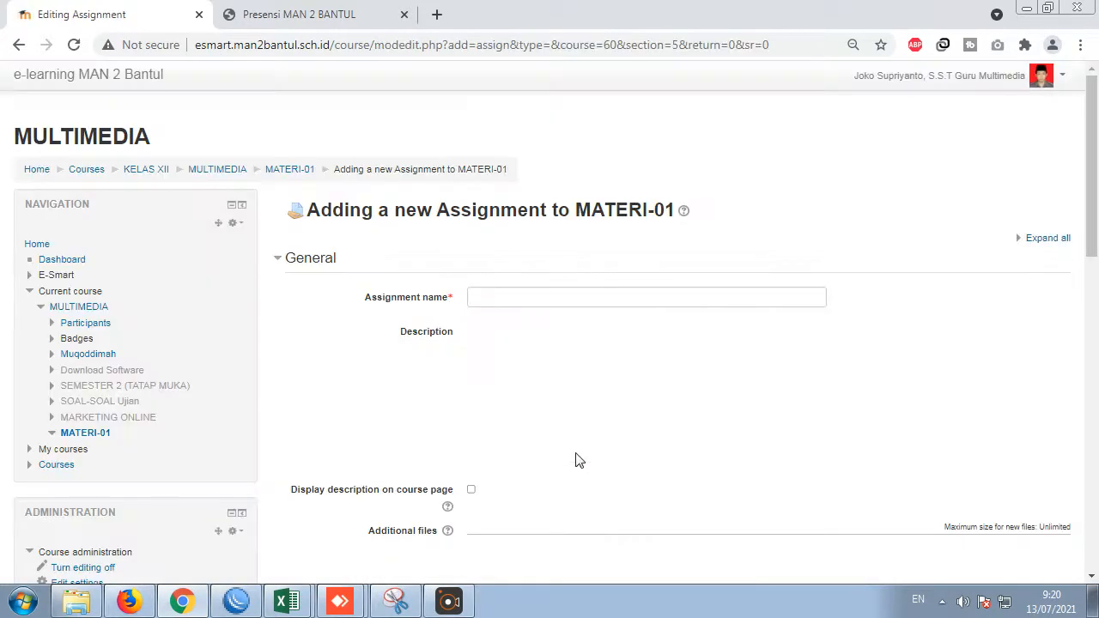
left_click(536, 300)
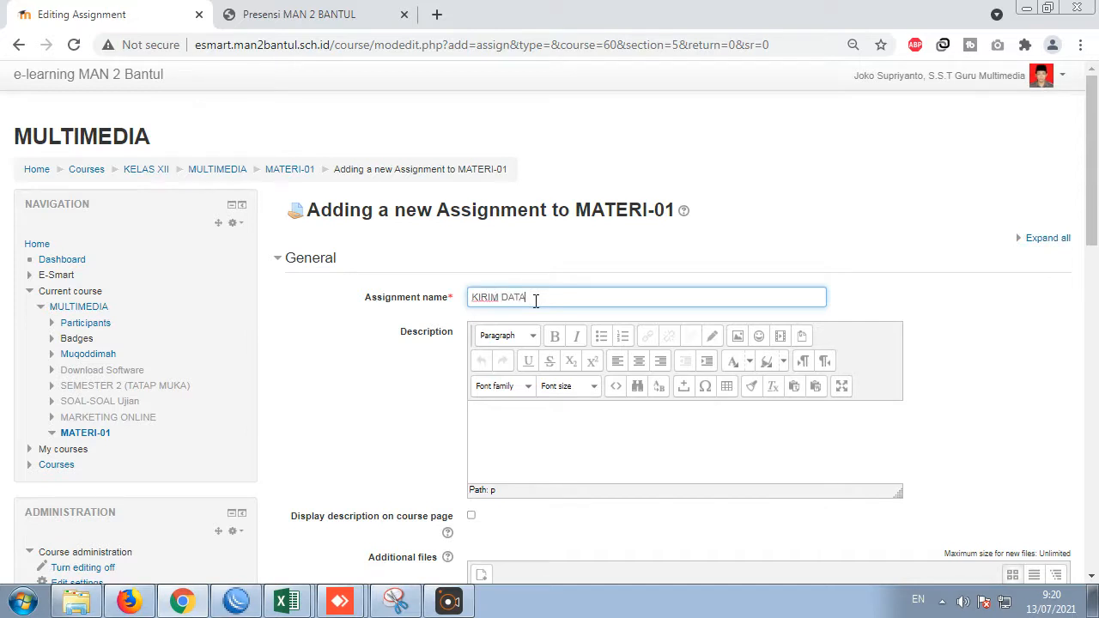
scroll(518, 341, "down", 13)
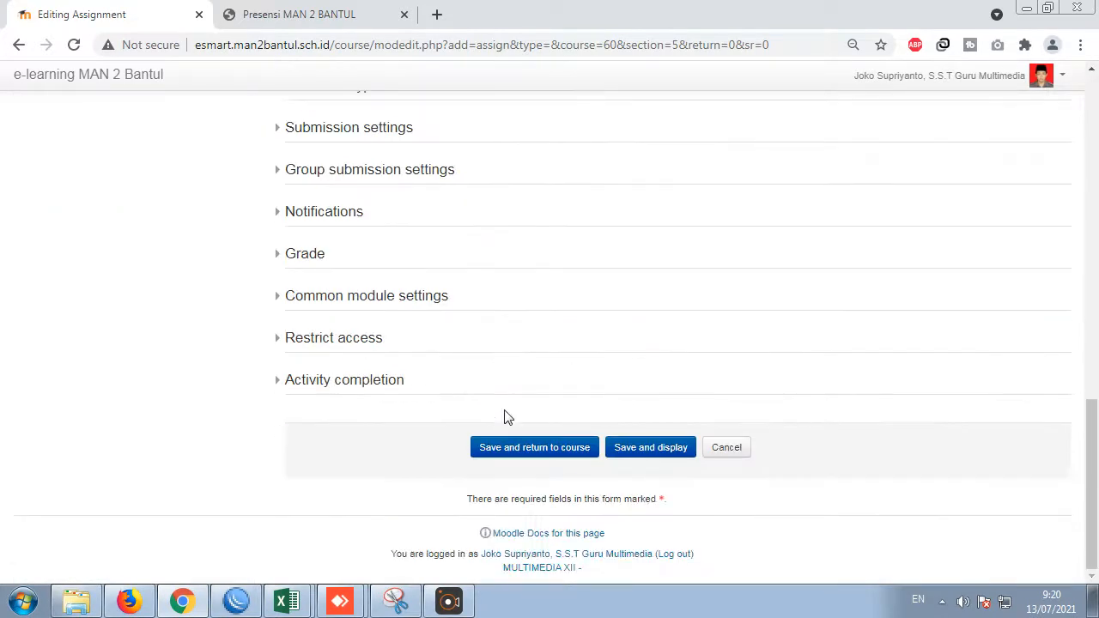
scroll(507, 417, "up", 4)
scroll(507, 413, "up", 1)
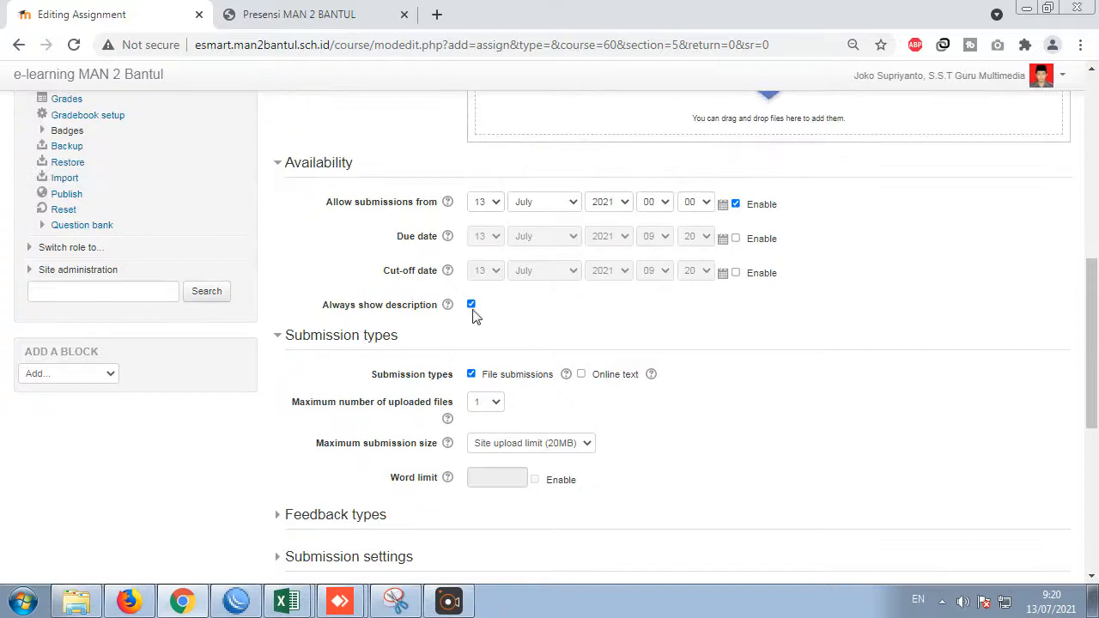
scroll(472, 435, "down", 5)
left_click(521, 448)
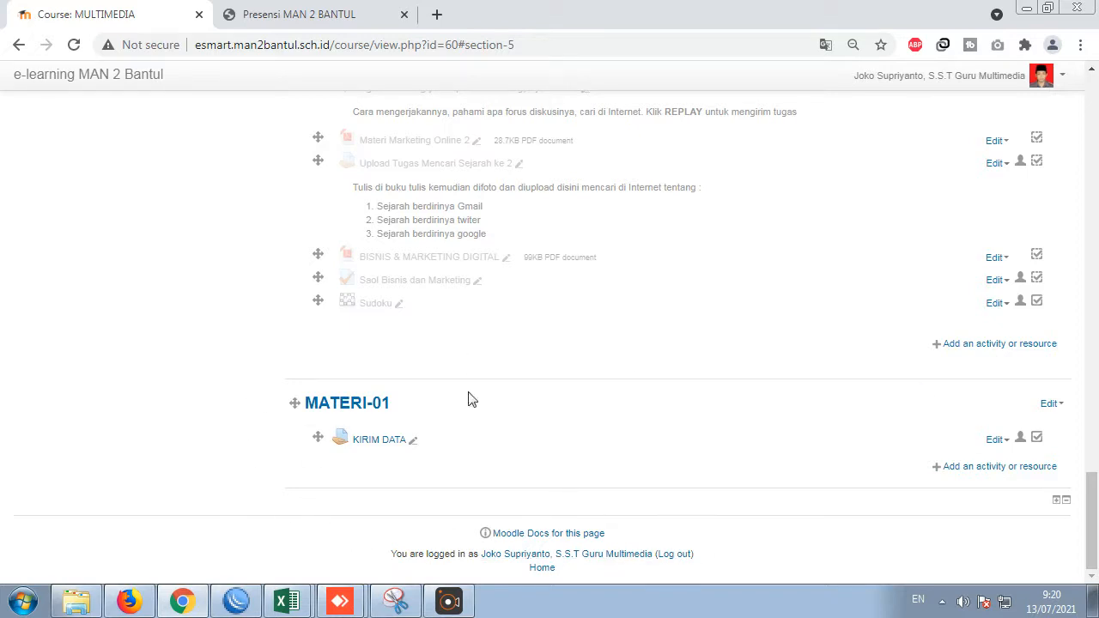
- Add another empty topic below MATERI-01
left_click(1058, 501)
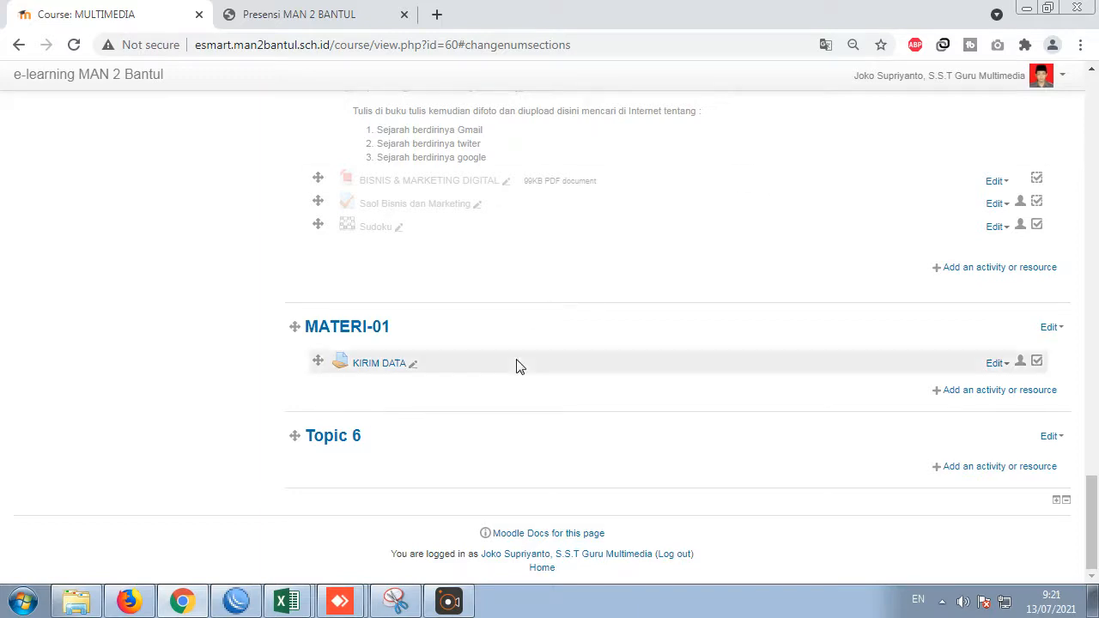
- Open the Reset page for the MULTIMEDIA course
scroll(350, 458, "up", 15)
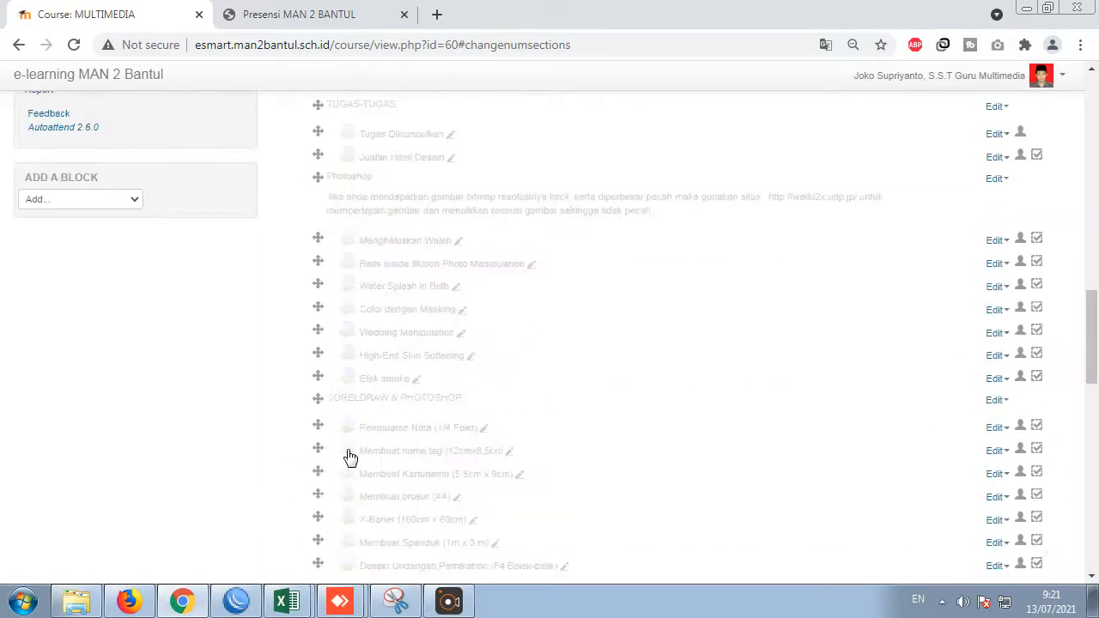
scroll(350, 457, "up", 10)
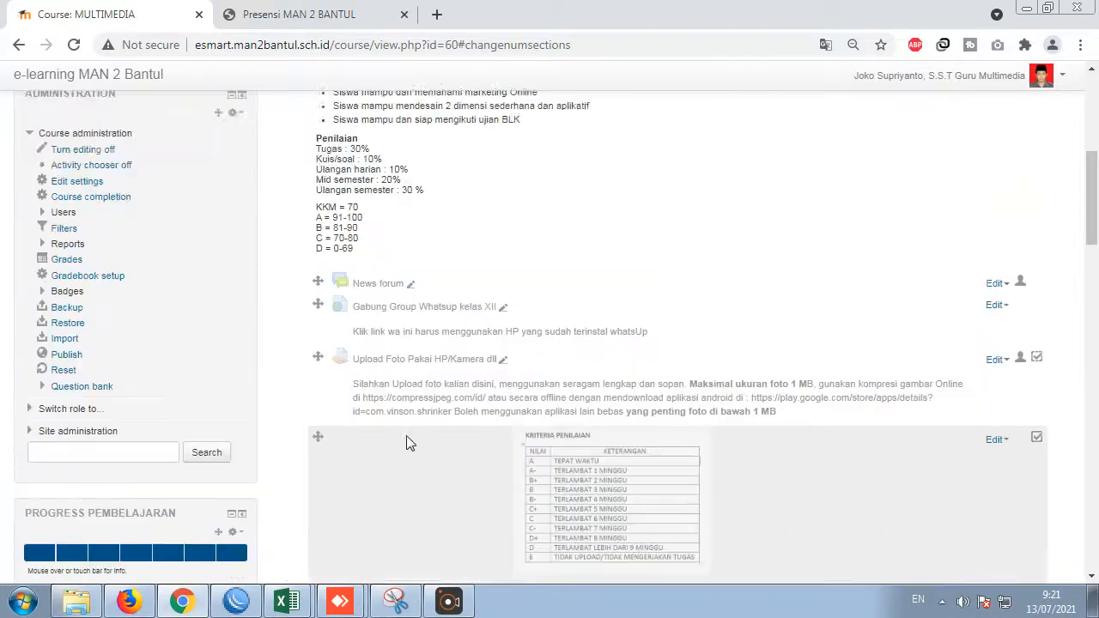
scroll(408, 443, "up", 3)
scroll(171, 420, "down", 5)
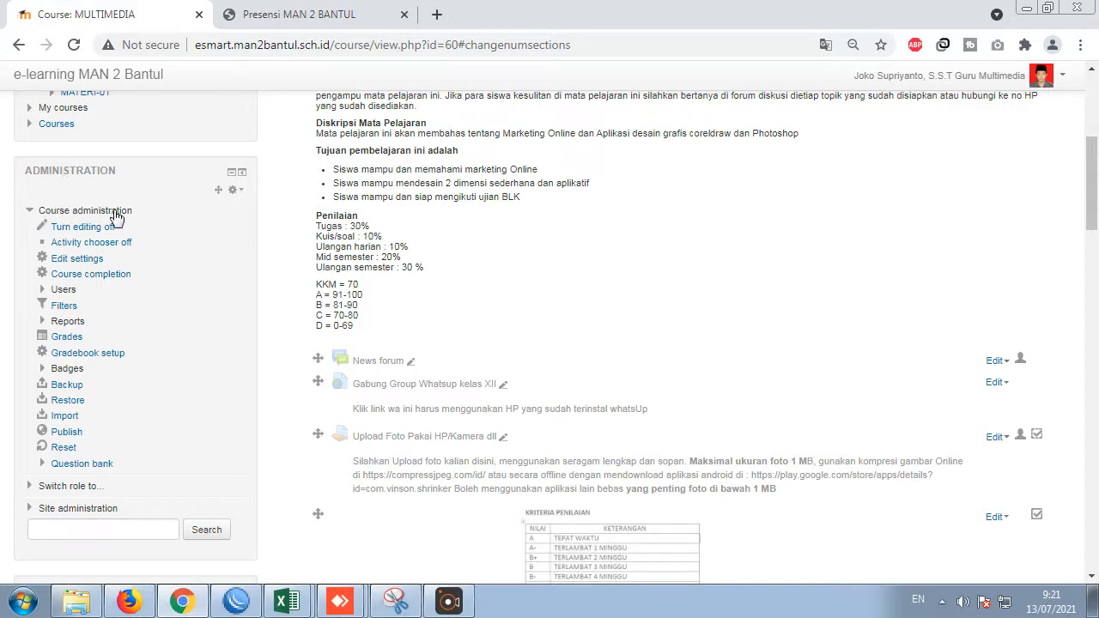
scroll(493, 274, "up", 4)
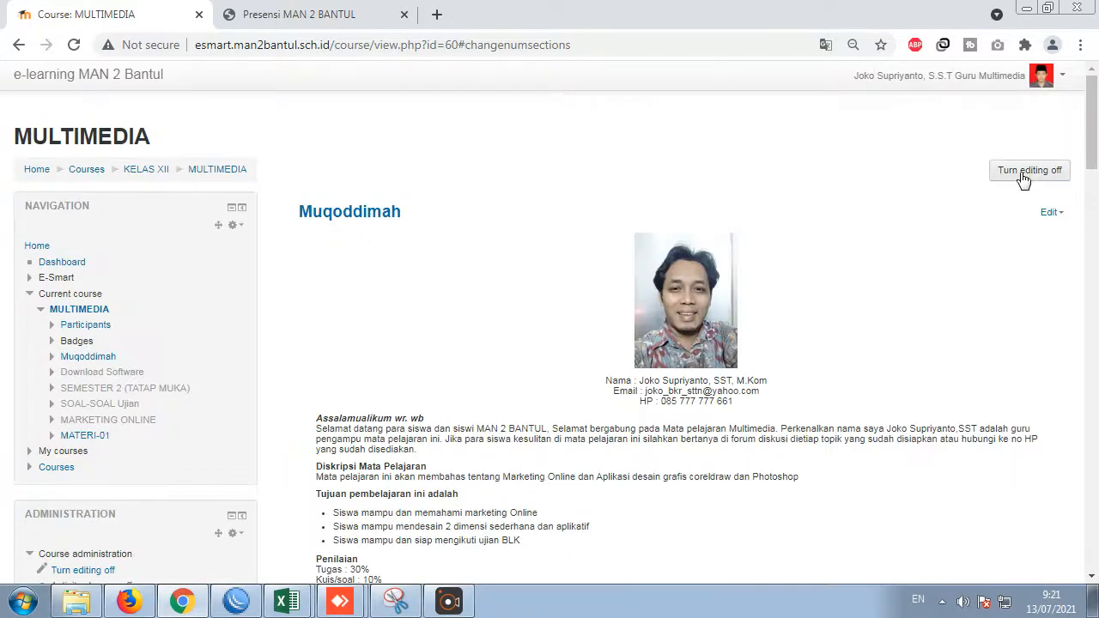
scroll(192, 444, "down", 6)
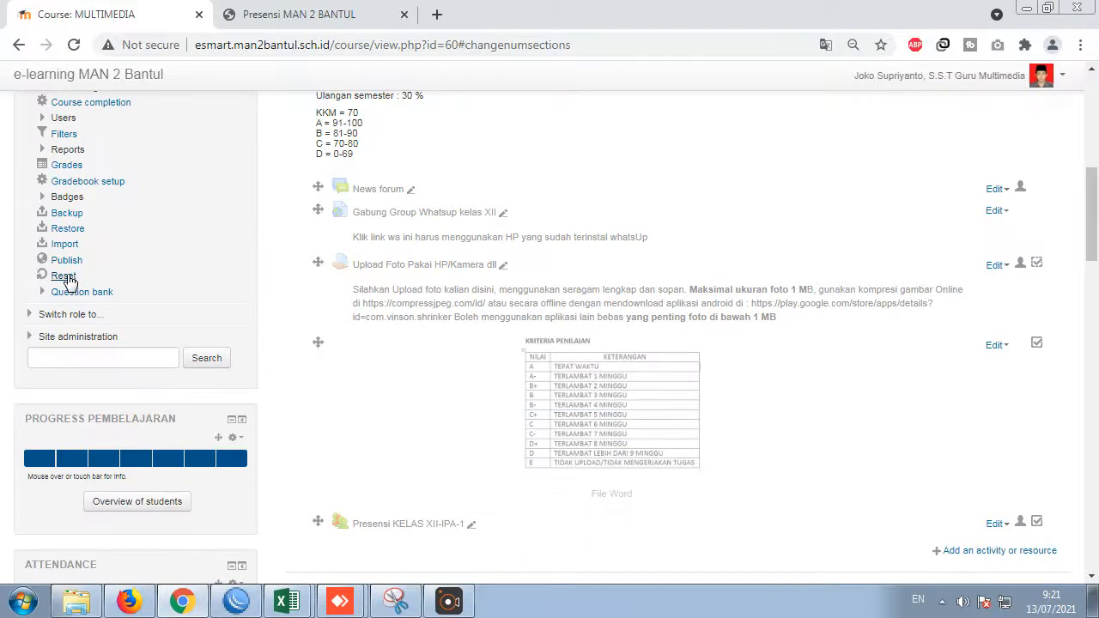
left_click(67, 277)
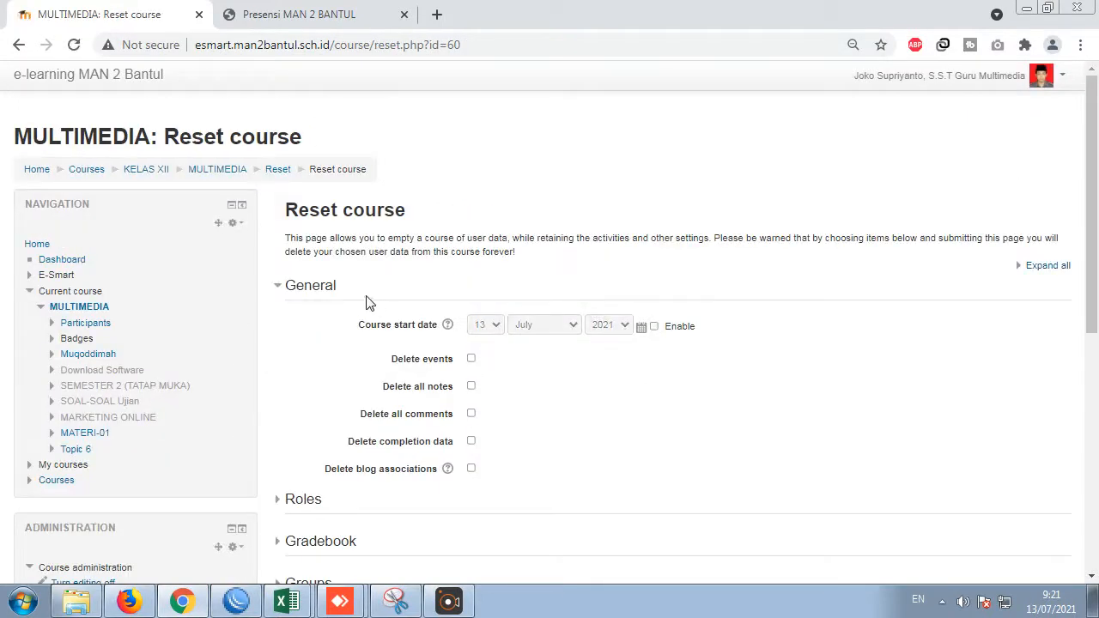
- Select the deletion of events, all notes, all comments, completion data and blog associations in the General reset options
scroll(310, 311, "down", 2)
left_click(471, 188)
left_click(471, 215)
left_click(471, 242)
left_click(471, 270)
left_click(471, 298)
- In the Roles reset options, choose Student as the role to unenrol and enable deleting all local role assignments
left_click(293, 336)
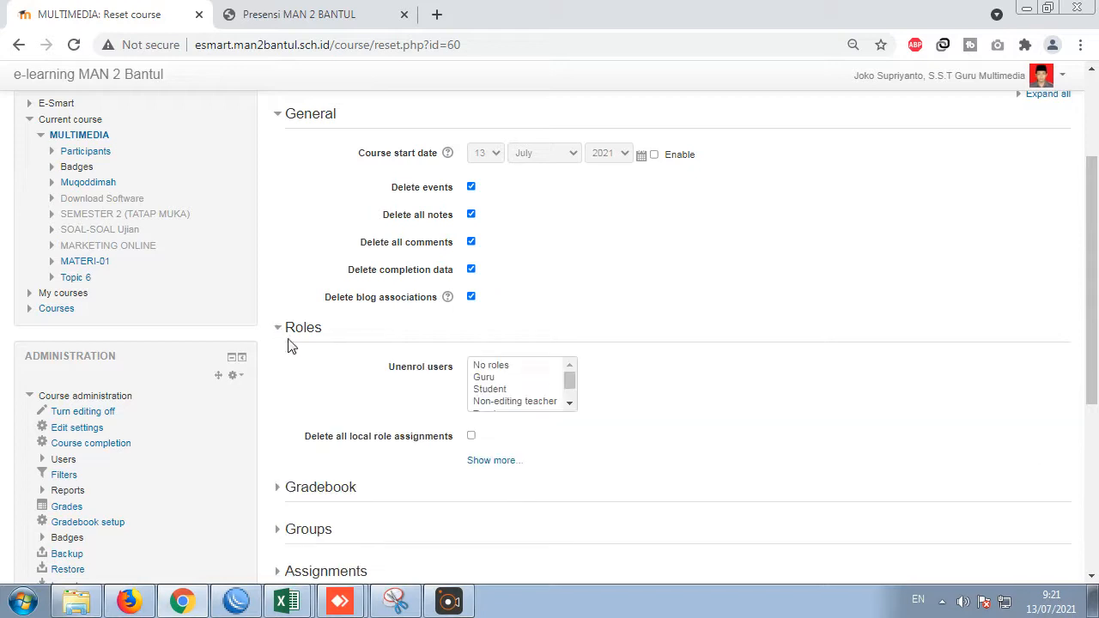
left_click(495, 390)
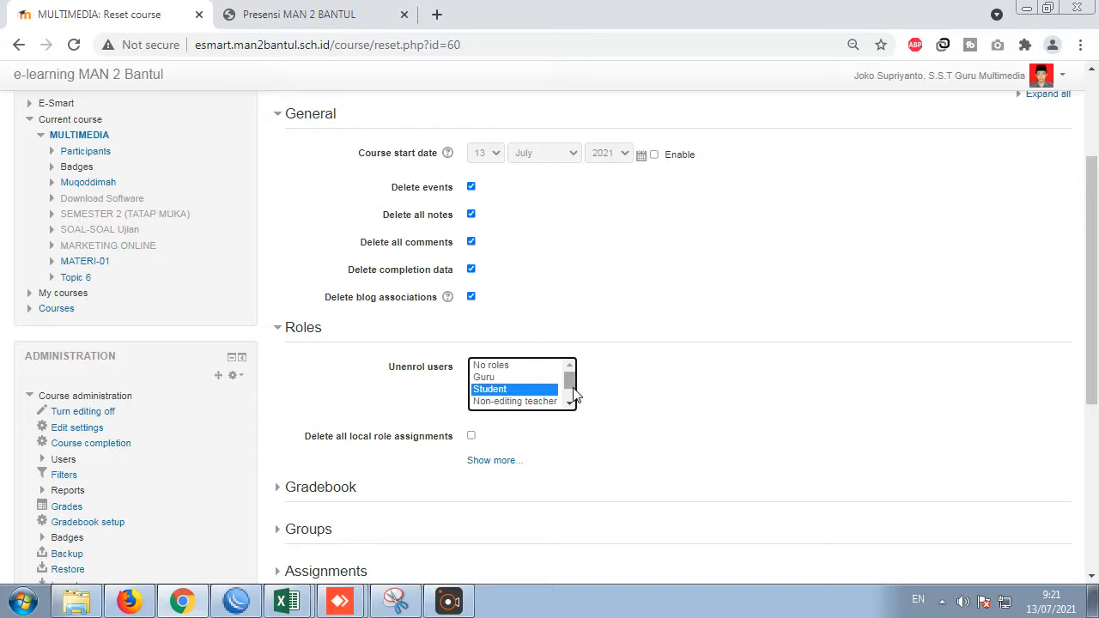
left_click(472, 436)
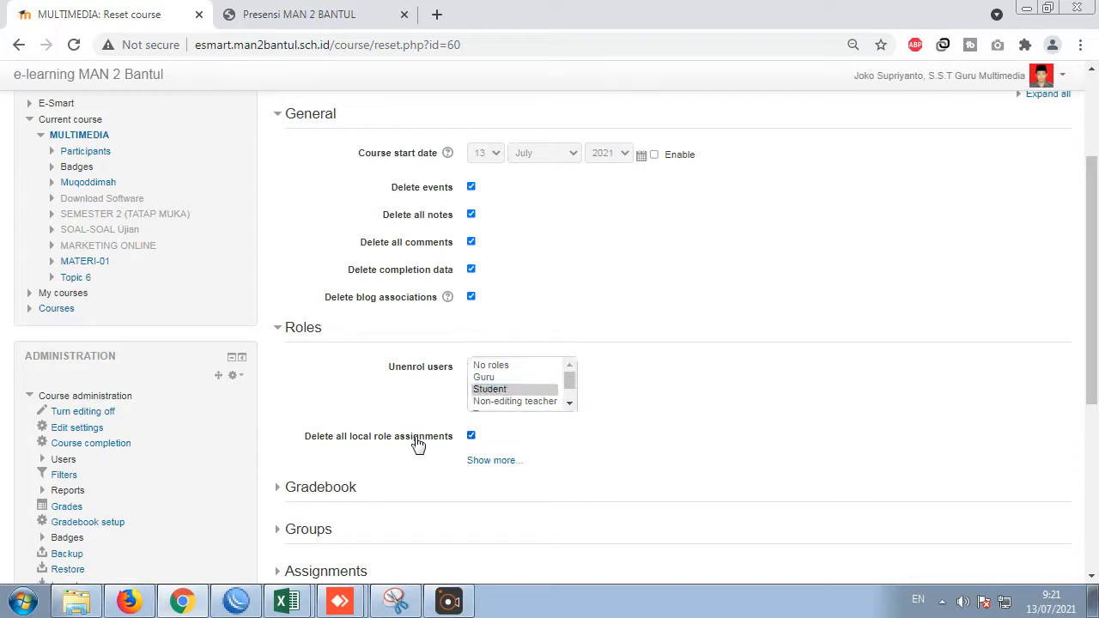
left_click(506, 391)
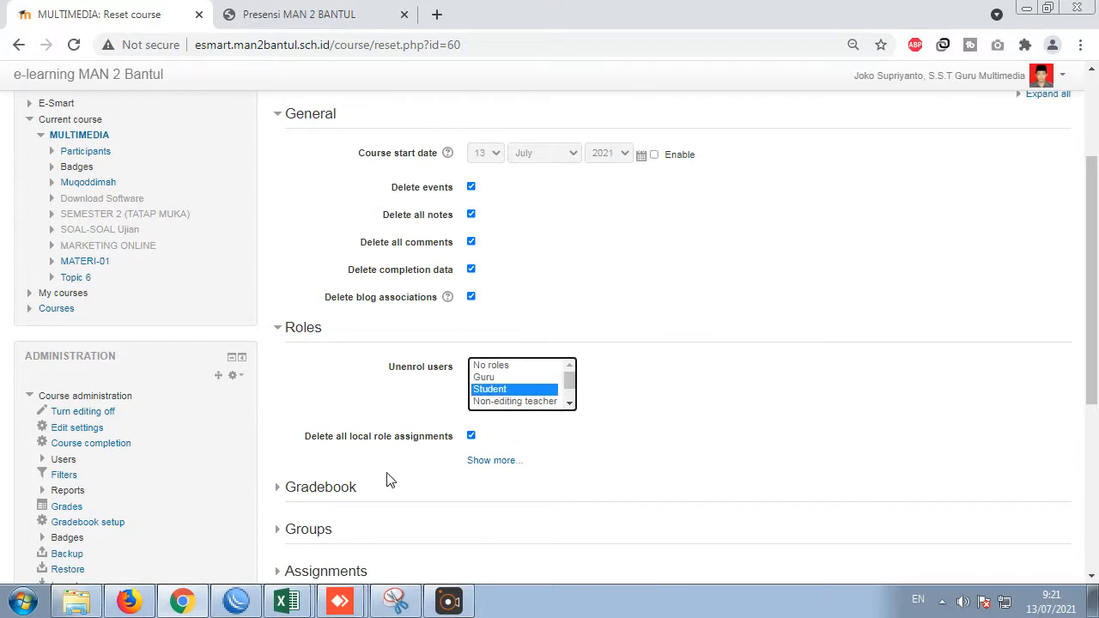
- Enable deleting all items and categories in the Gradebook reset options and expand the Groups options
scroll(387, 481, "down", 2)
left_click(279, 320)
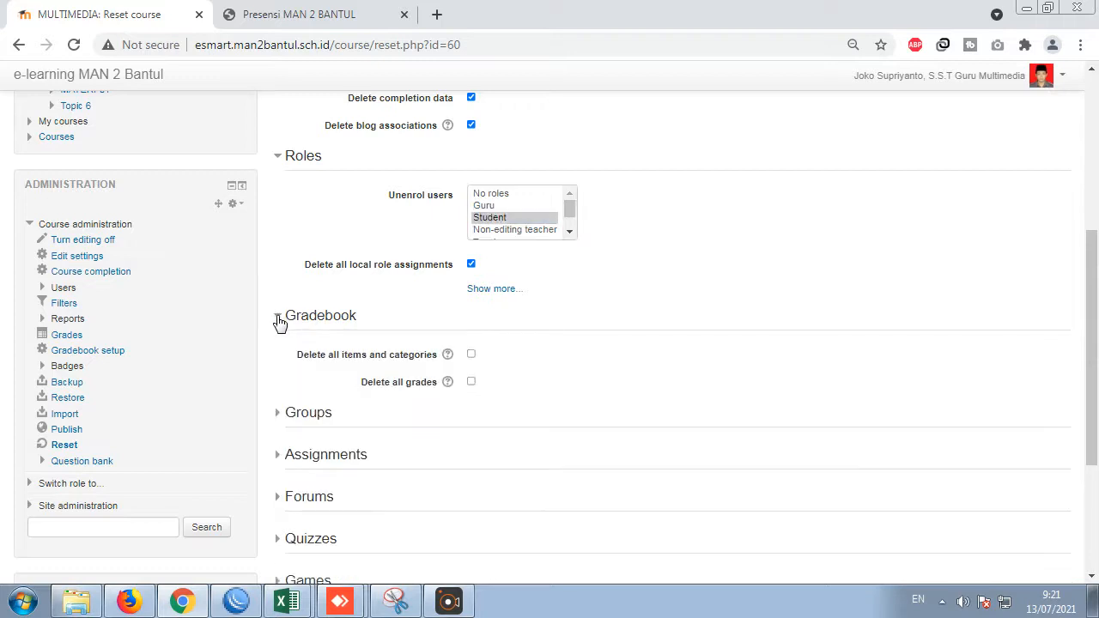
left_click(470, 354)
left_click(279, 417)
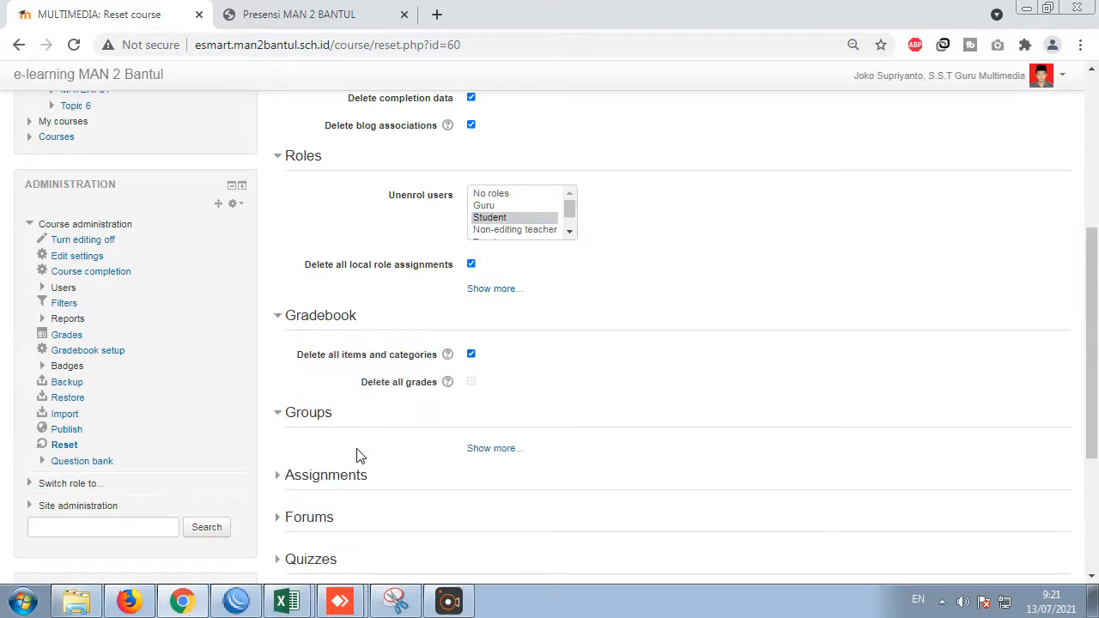
- Enable deleting all submissions in the Assignments reset options and deleting all posts in the Forums reset options
scroll(344, 447, "down", 1)
left_click(278, 393)
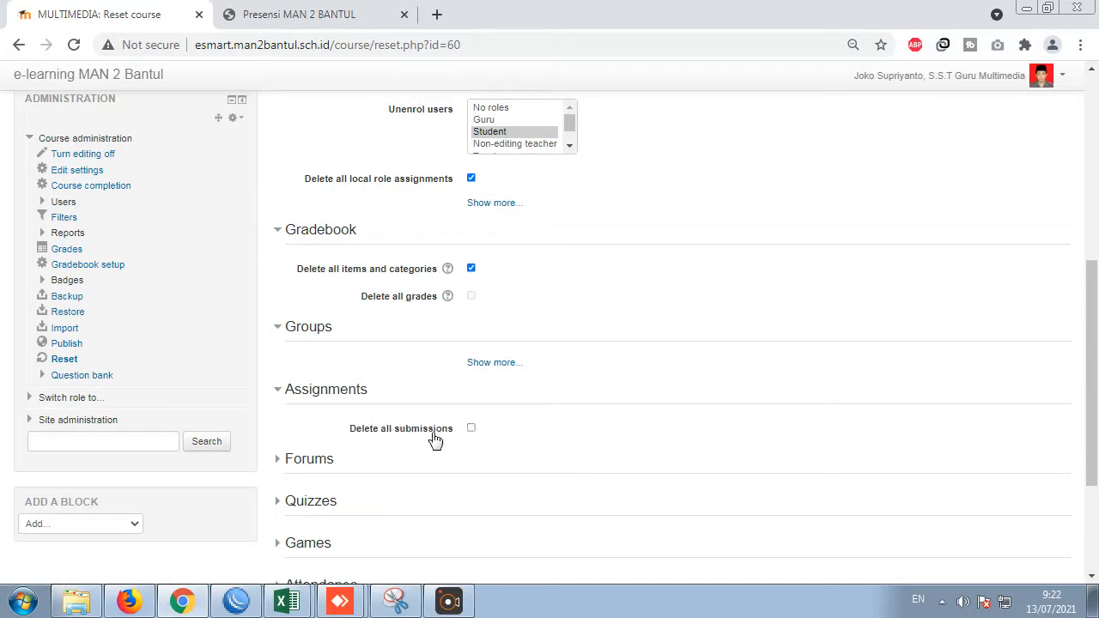
left_click(471, 428)
scroll(358, 444, "down", 1)
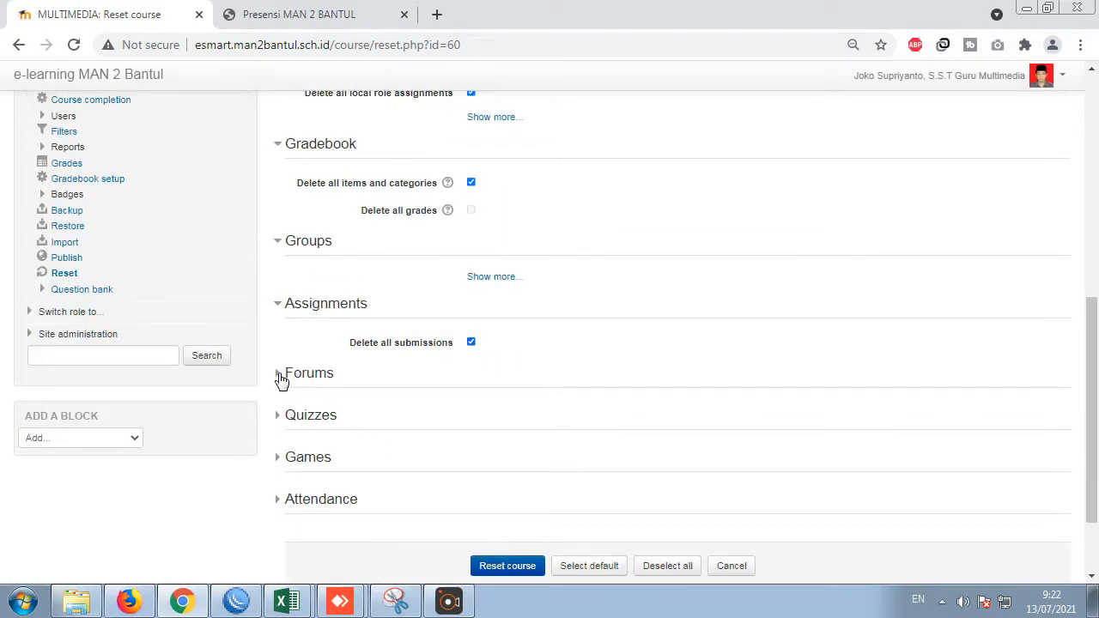
left_click(281, 376)
left_click(471, 412)
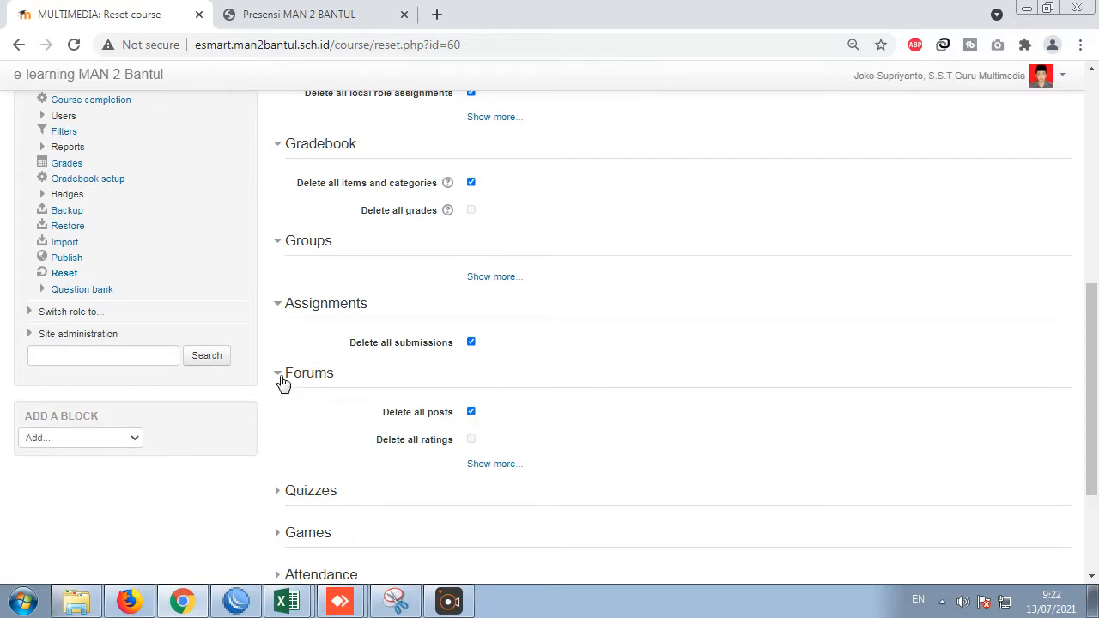
left_click(281, 376)
- Enable deleting all quiz attempts, all user overrides and all group overrides in the Quizzes reset options
left_click(277, 415)
left_click(470, 454)
left_click(471, 482)
left_click(471, 510)
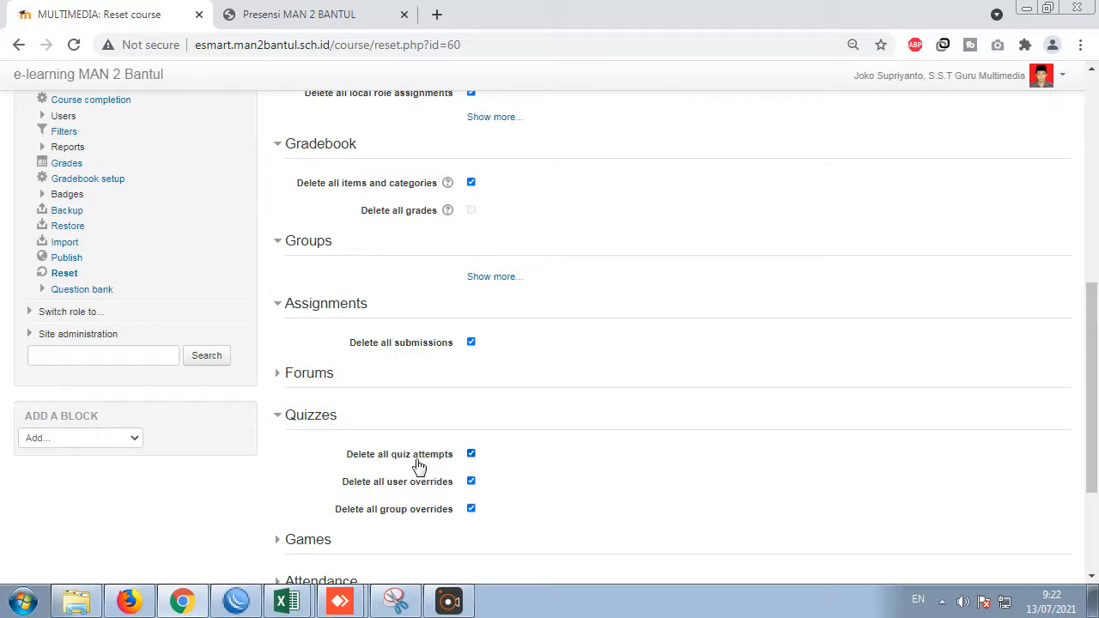
scroll(420, 468, "down", 3)
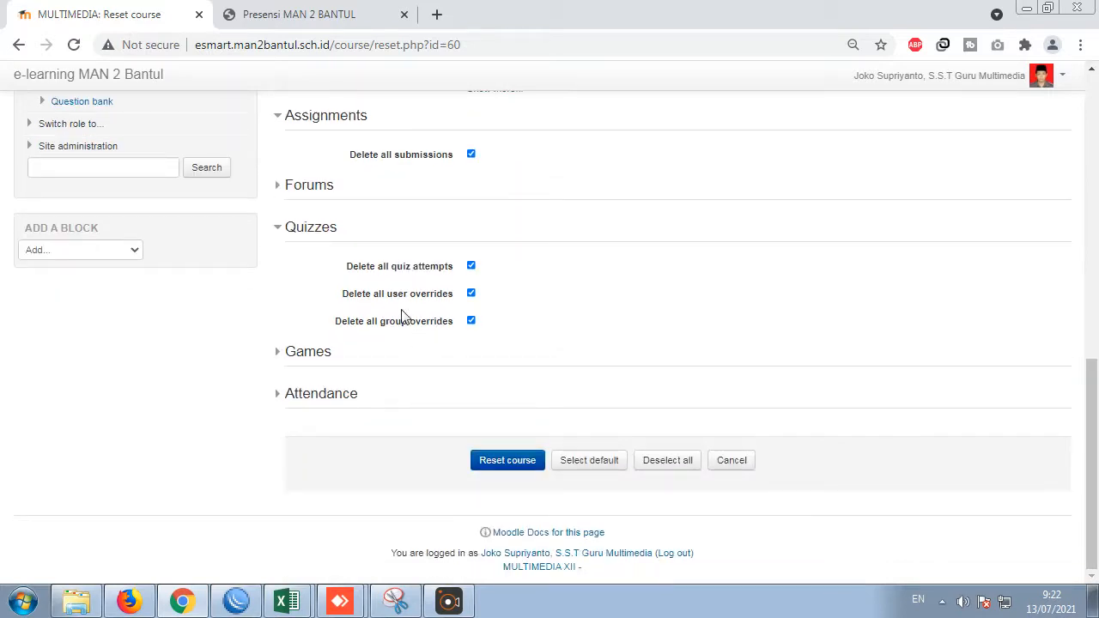
- Enable deleting tries from all games and tries from deleted courses in the Games reset options
left_click(276, 354)
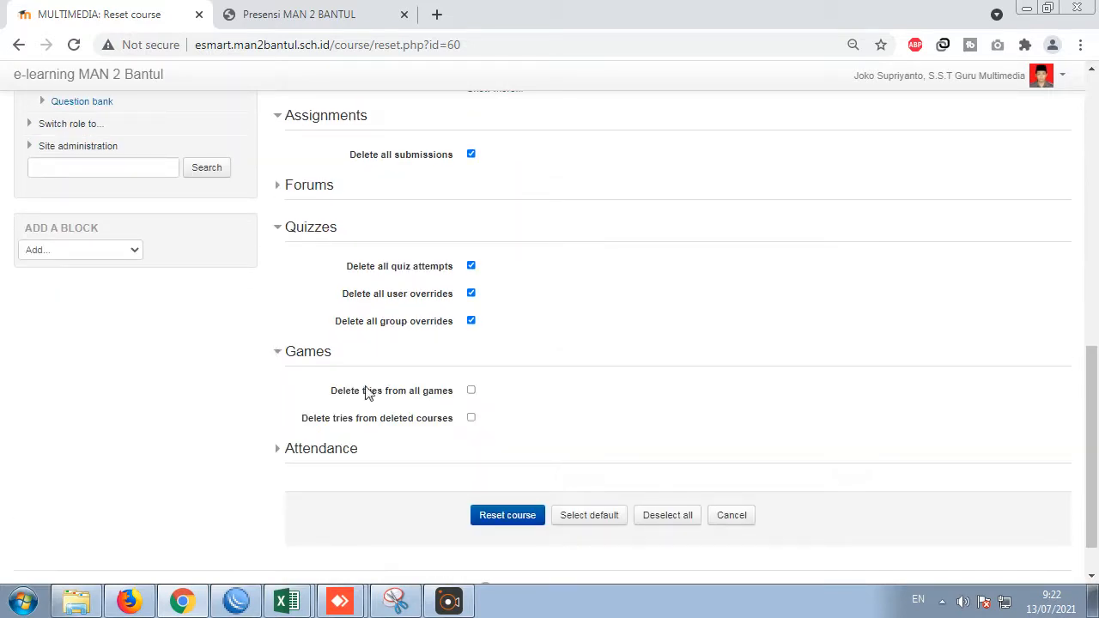
left_click(472, 394)
left_click(472, 419)
- Enable deleting attendance data and all sessions in the Attendance reset options, and review the chosen reset options
left_click(276, 450)
scroll(360, 460, "down", 2)
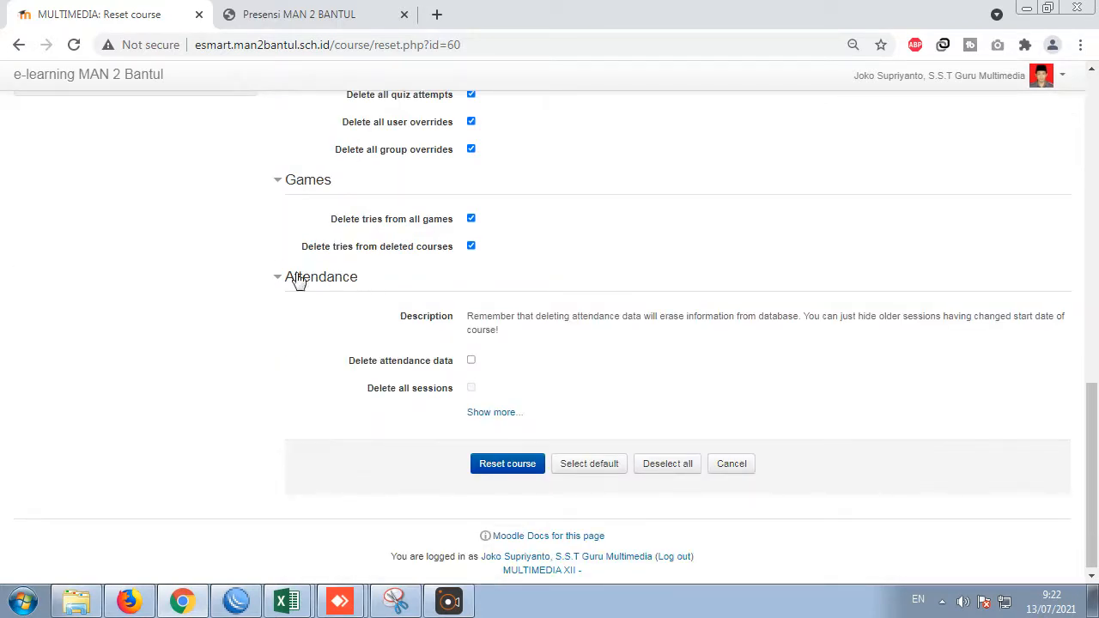
left_click(473, 363)
scroll(481, 427, "up", 20)
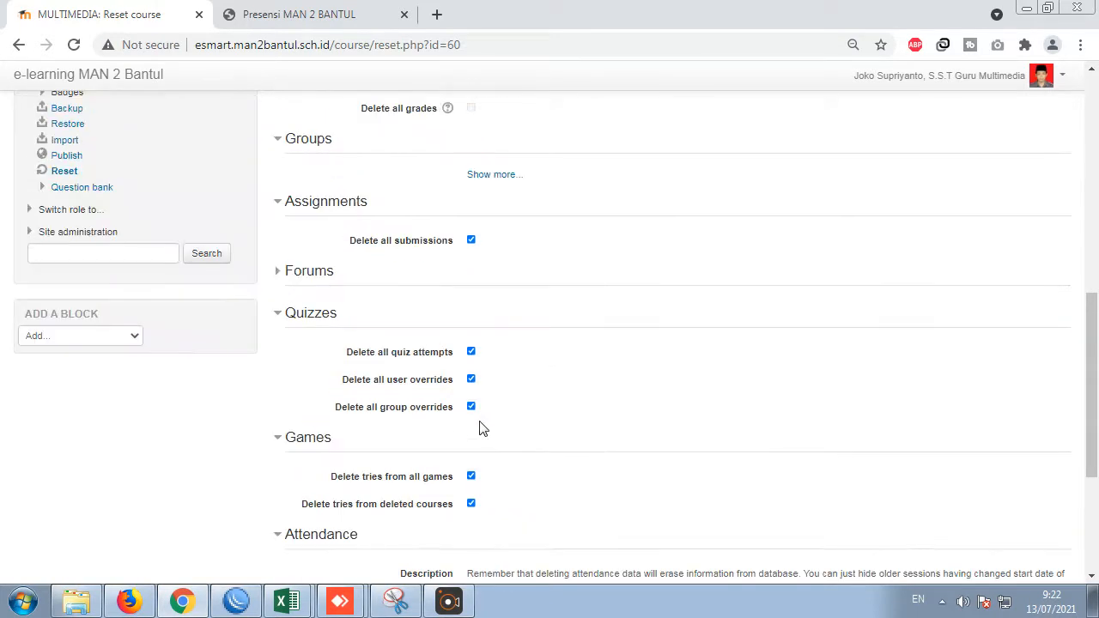
scroll(481, 417, "down", 20)
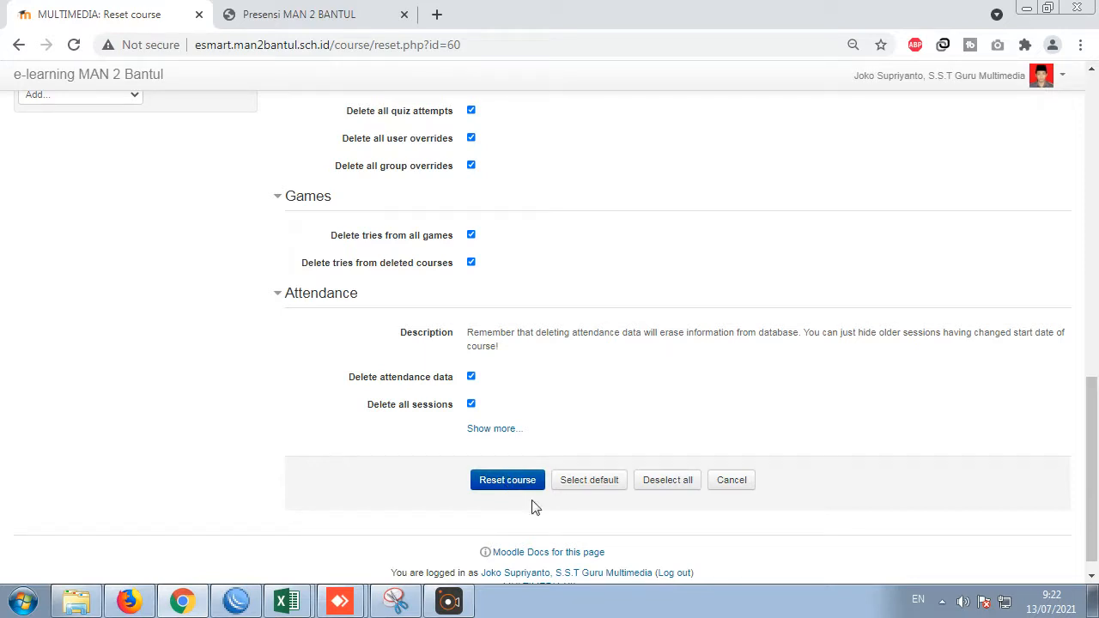
- Run the course reset, resubmit the reset form, and continue to the MULTIMEDIA course page
left_click(498, 482)
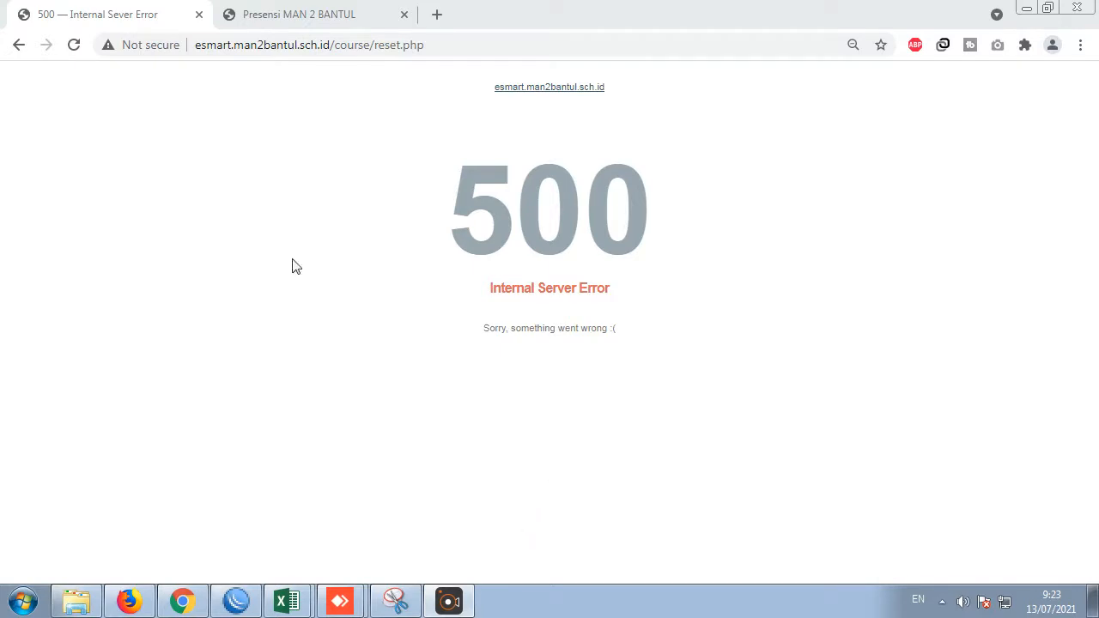
left_click(74, 45)
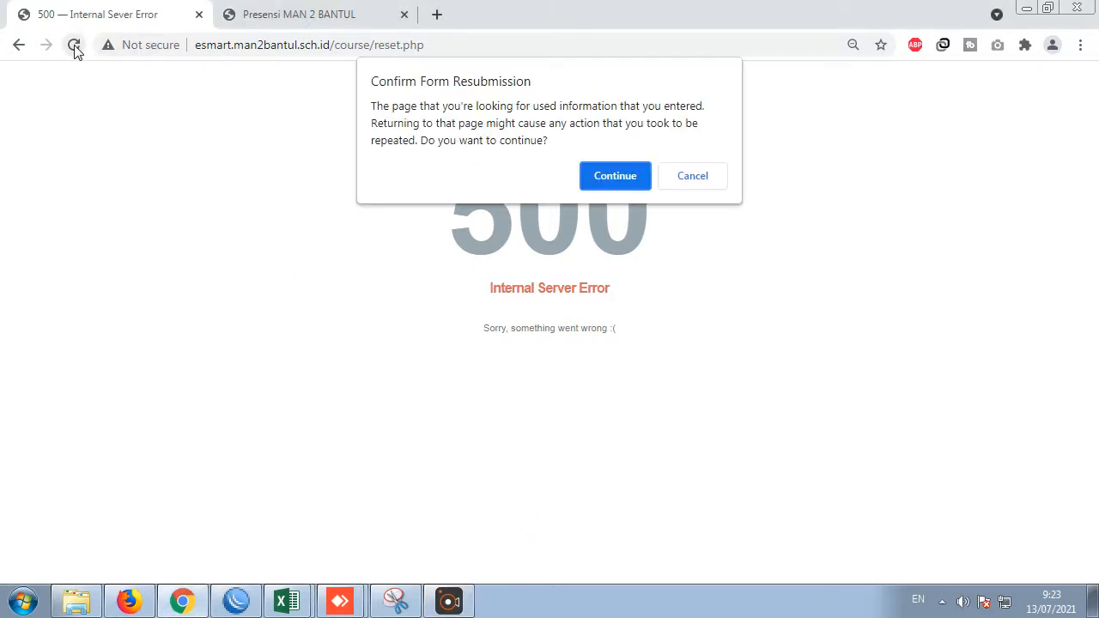
left_click(613, 176)
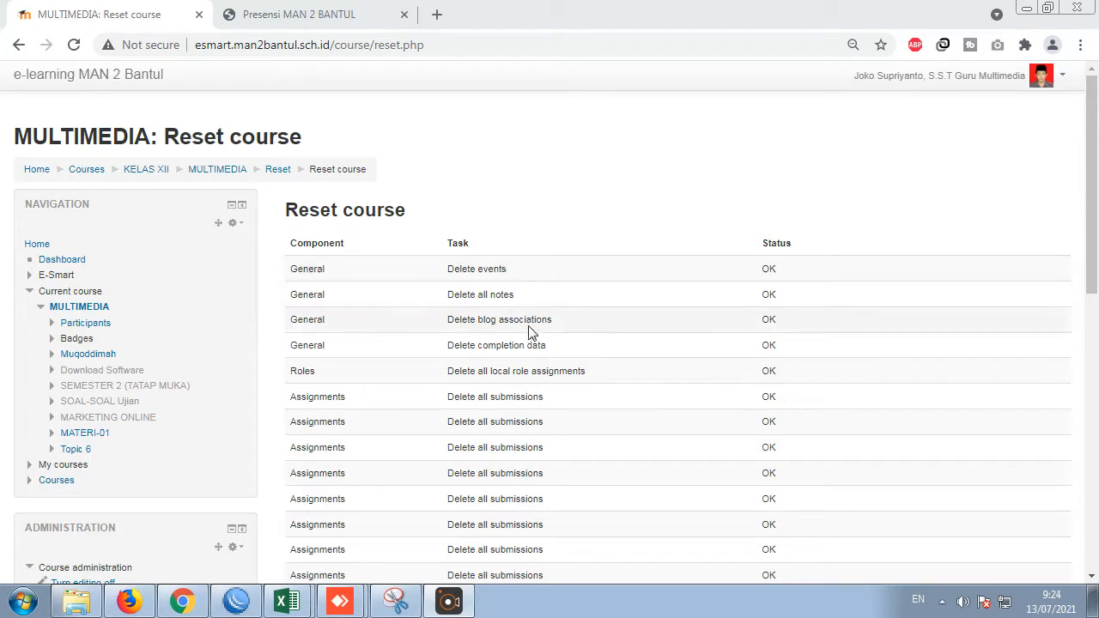
left_click_drag(1095, 188, 1097, 455)
left_click(680, 489)
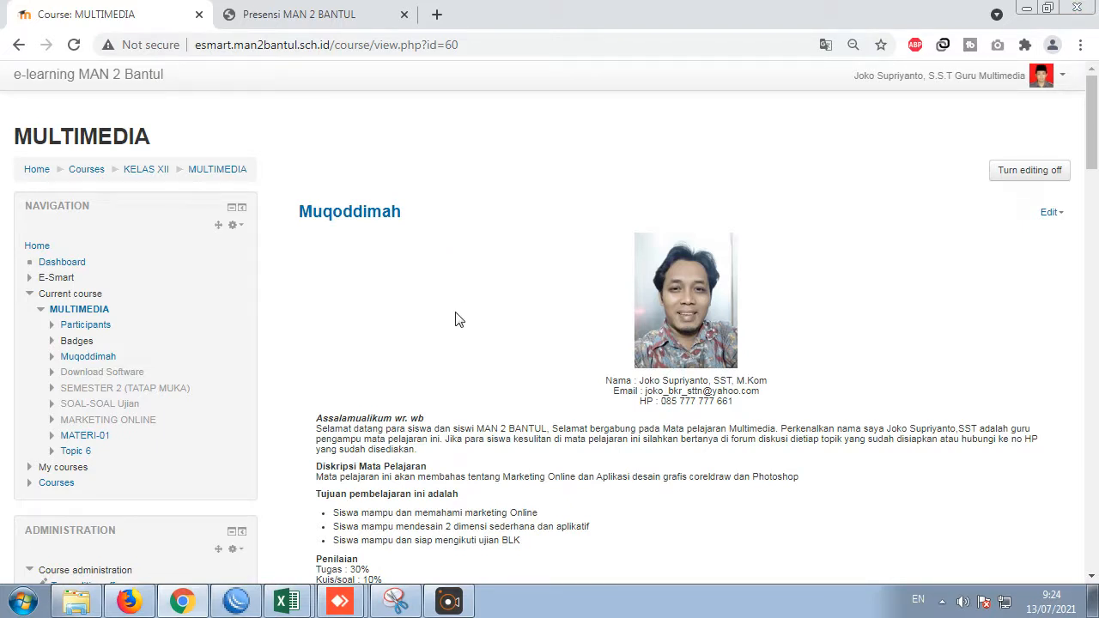
- Check the list of enrolled users in the MULTIMEDIA course
scroll(426, 342, "down", 3)
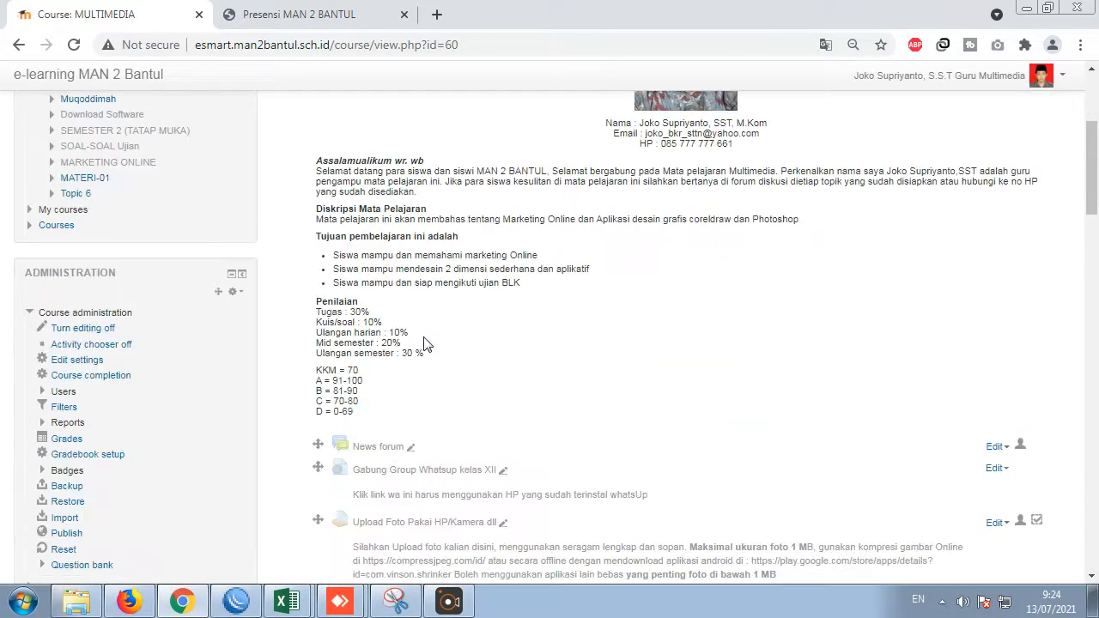
left_click(43, 392)
left_click(79, 409)
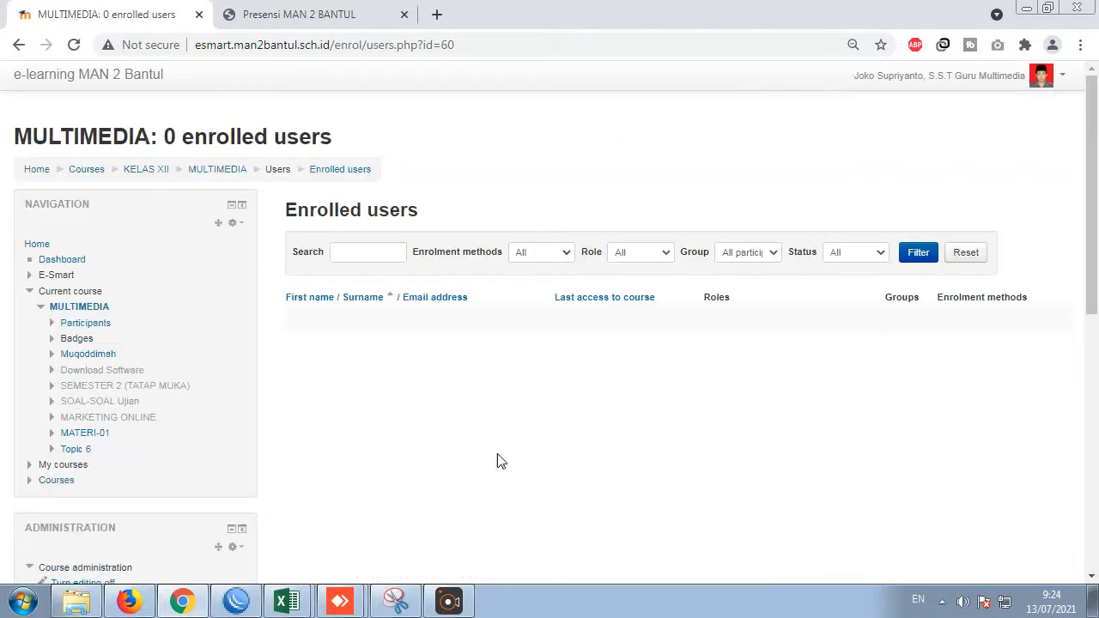
scroll(714, 351, "down", 2)
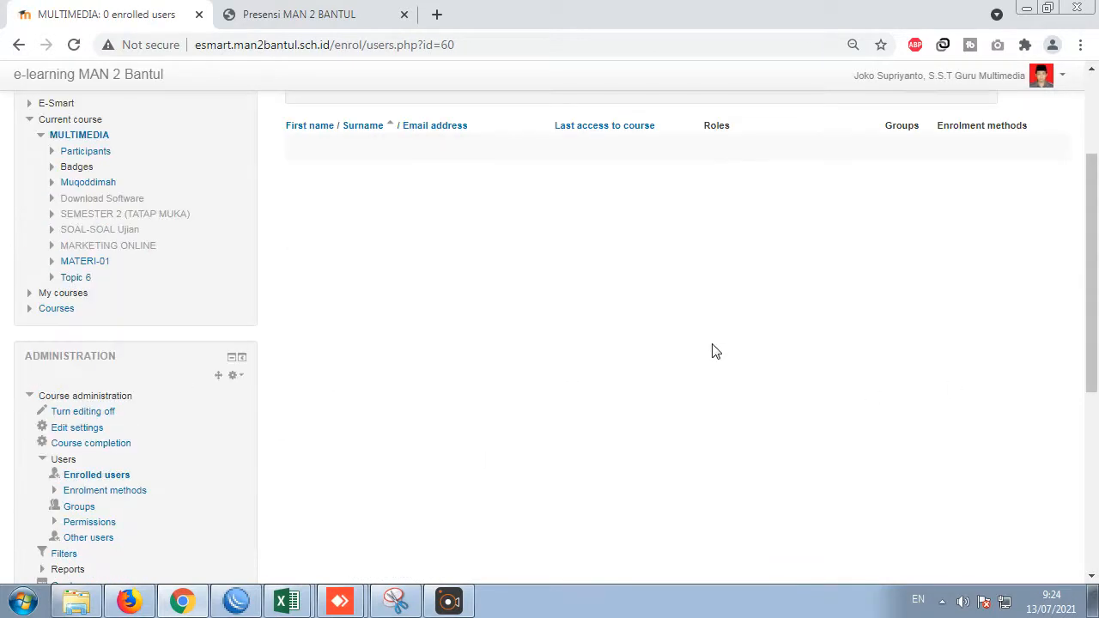
- Check the participants and grade items in the course's grader report
scroll(712, 350, "down", 3)
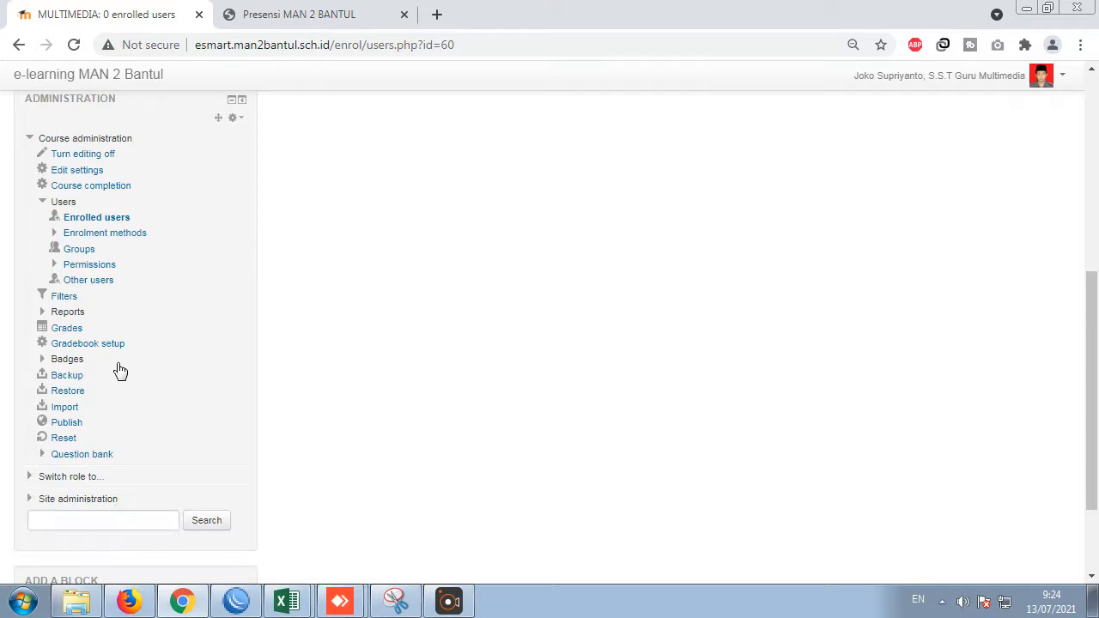
left_click(68, 329)
scroll(631, 296, "down", 2)
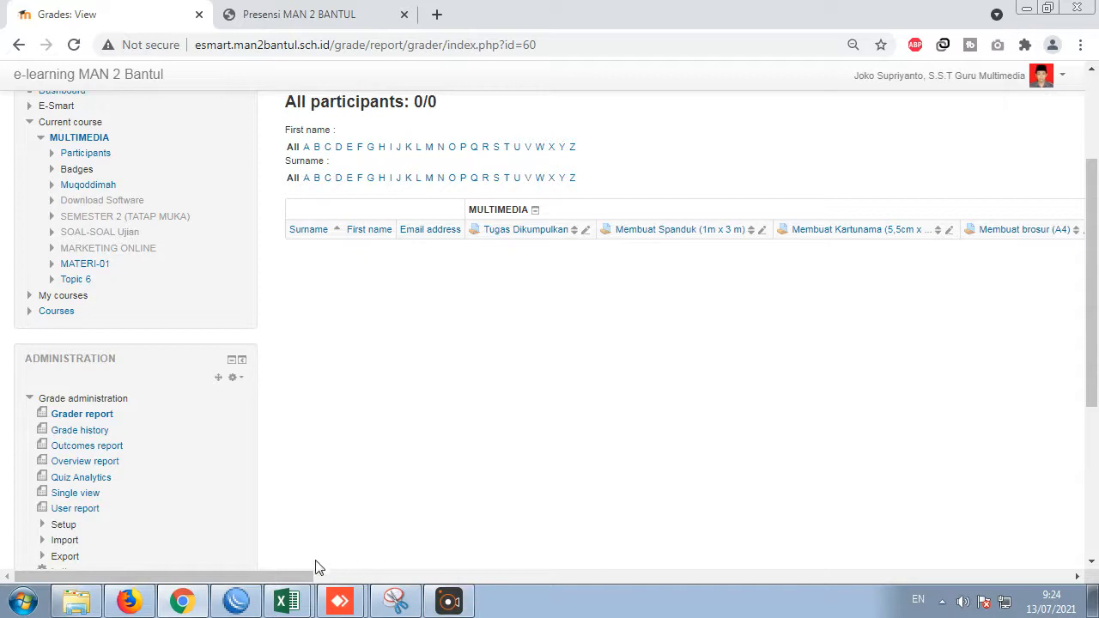
left_click_drag(294, 576, 346, 340)
scroll(338, 378, "up", 2)
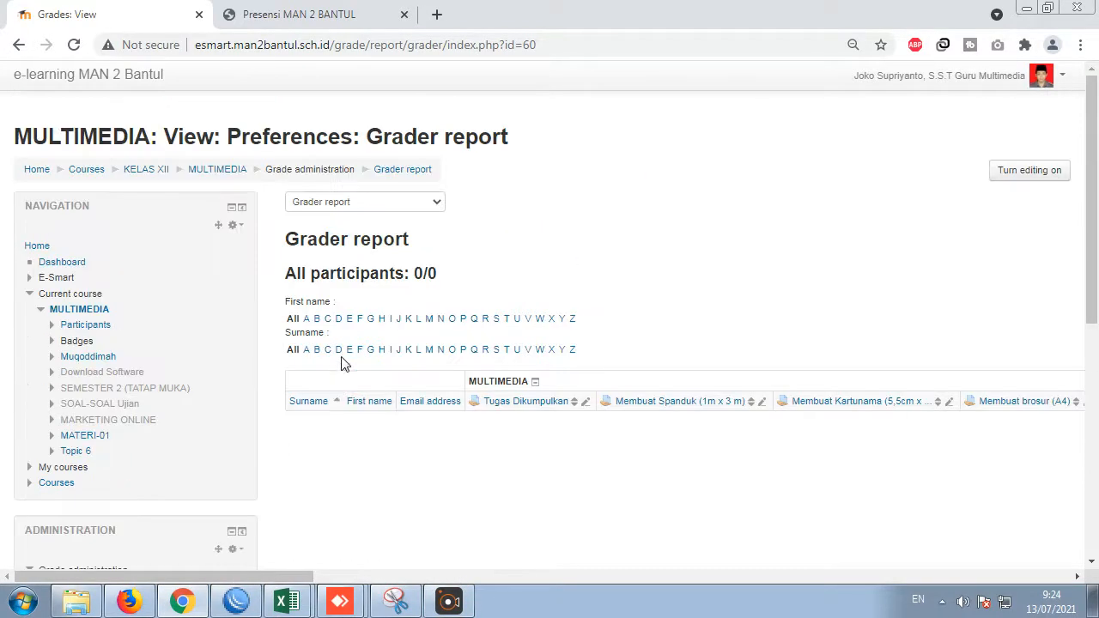
- Return to the MULTIMEDIA course page and review all its sections and activities from Muqoddimah to Topic 6
left_click(219, 171)
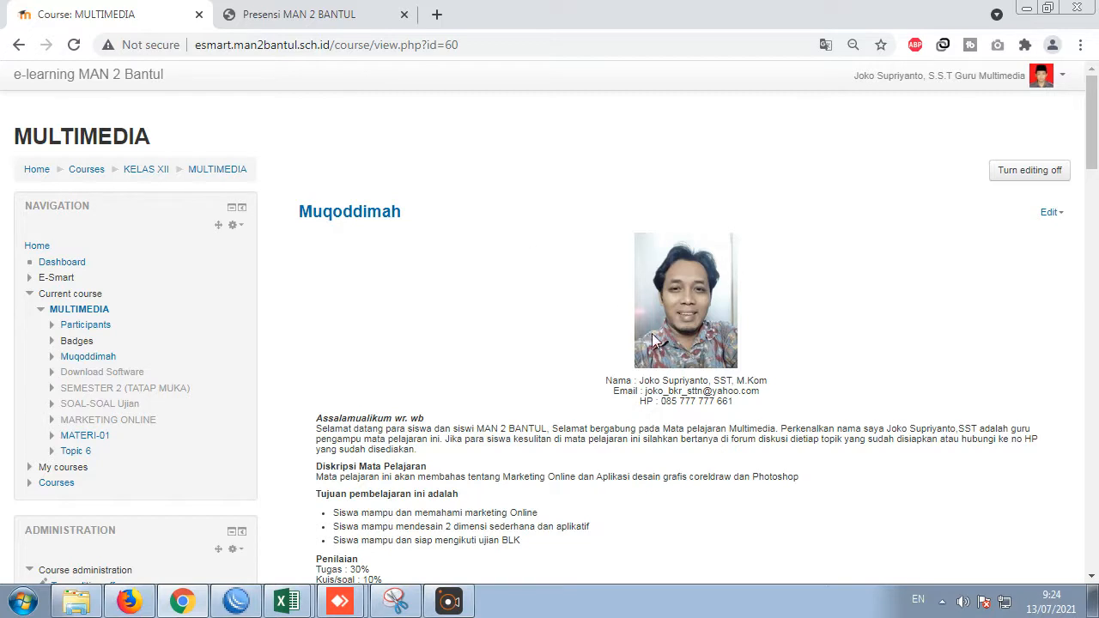
scroll(652, 341, "down", 20)
scroll(652, 341, "down", 10)
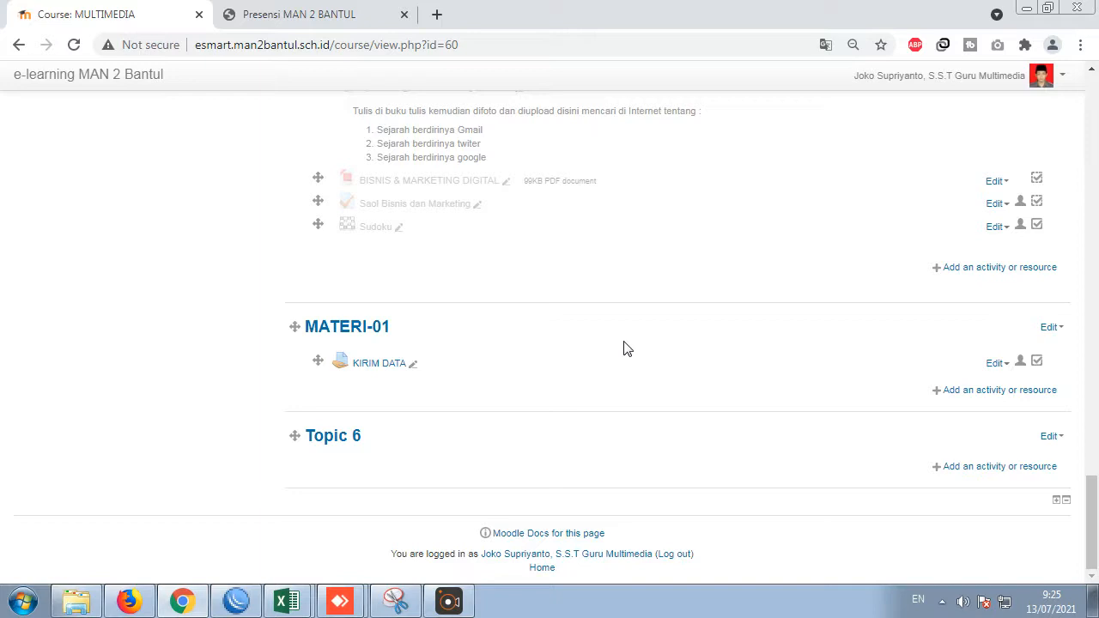
scroll(622, 414, "up", 15)
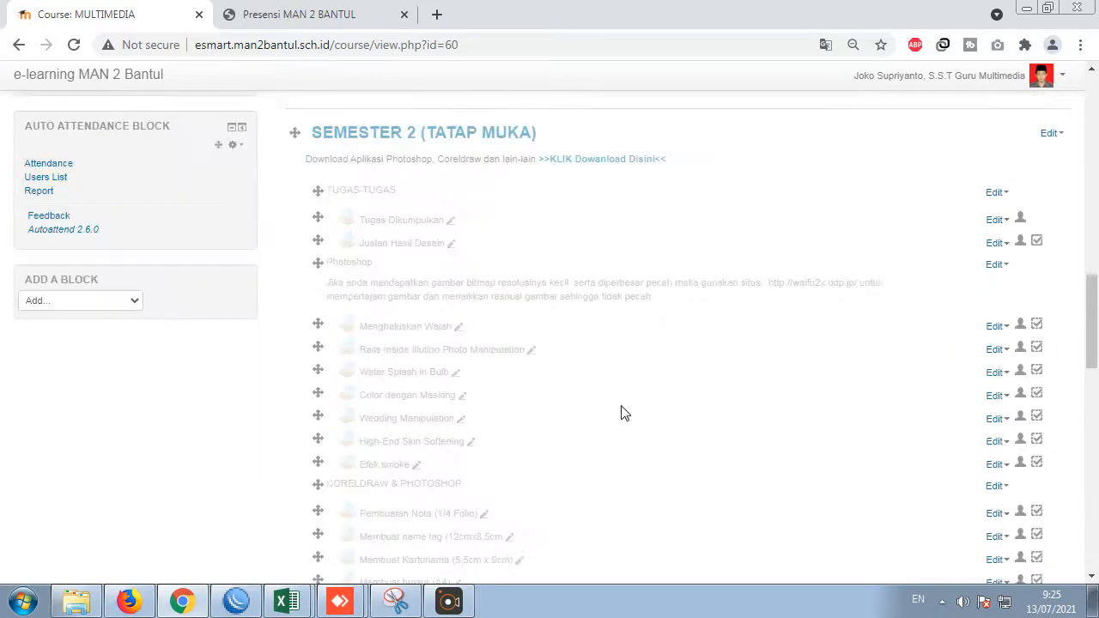
scroll(622, 413, "up", 4)
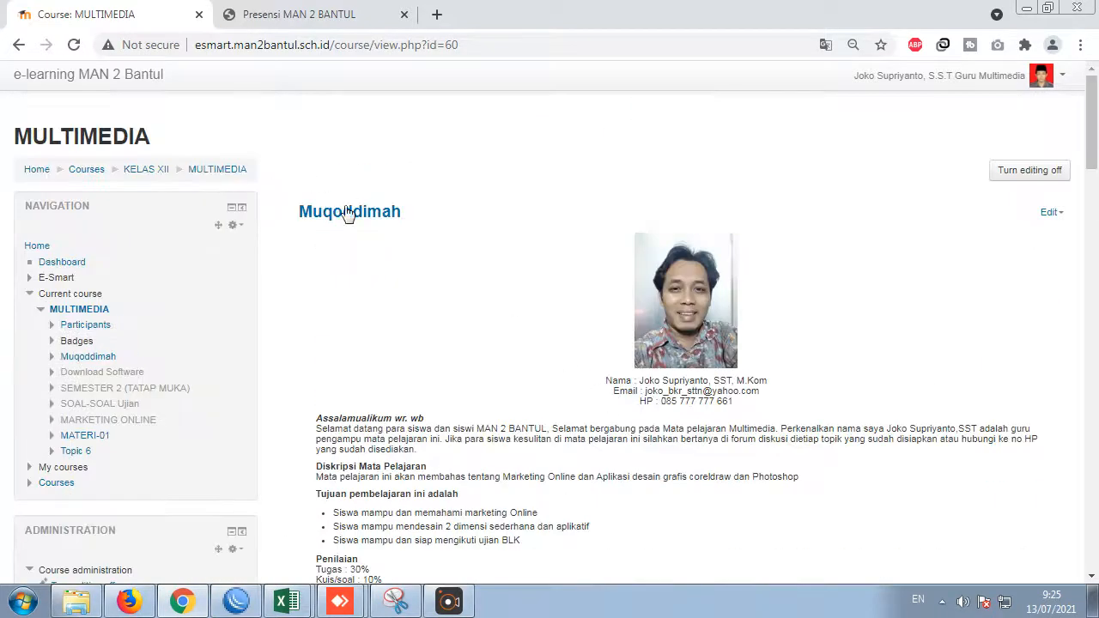
scroll(830, 384, "down", 15)
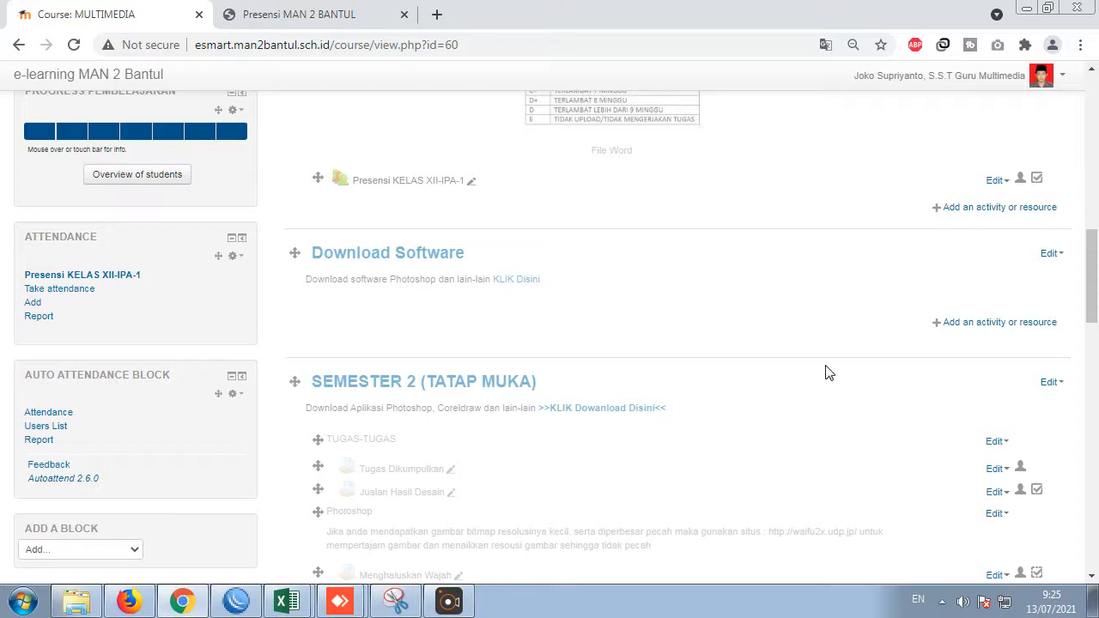
scroll(799, 381, "down", 10)
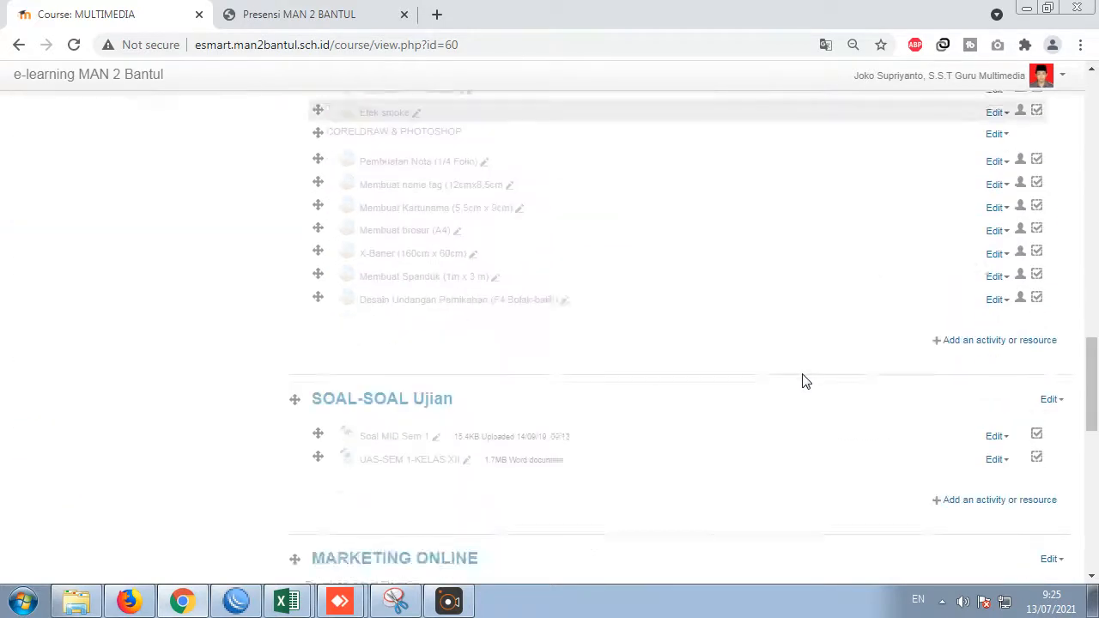
scroll(802, 381, "down", 10)
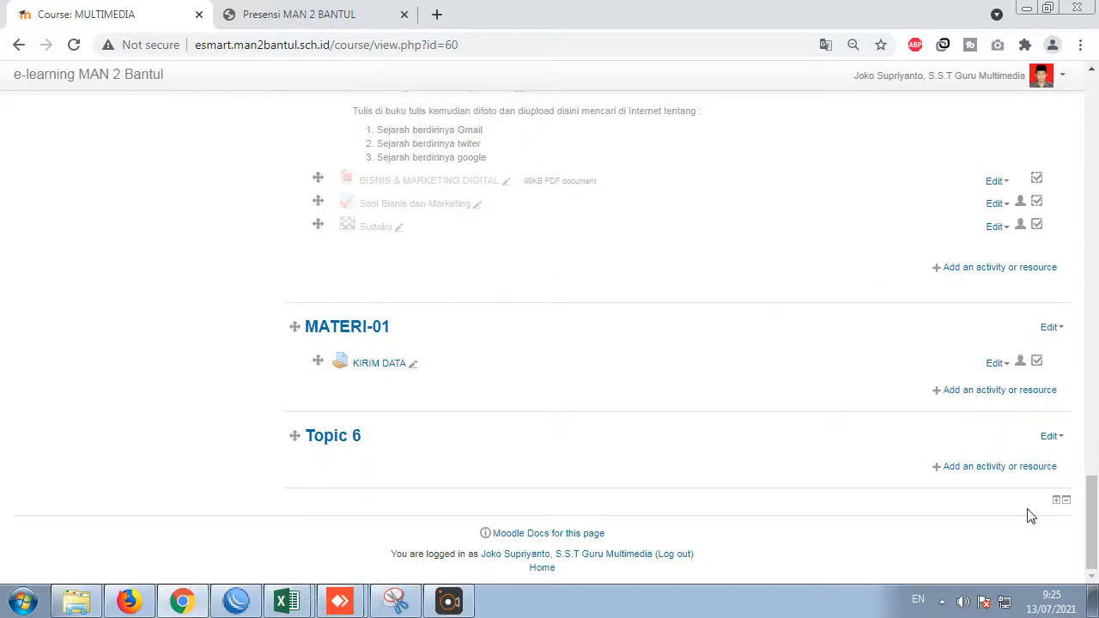
scroll(503, 366, "up", 2)
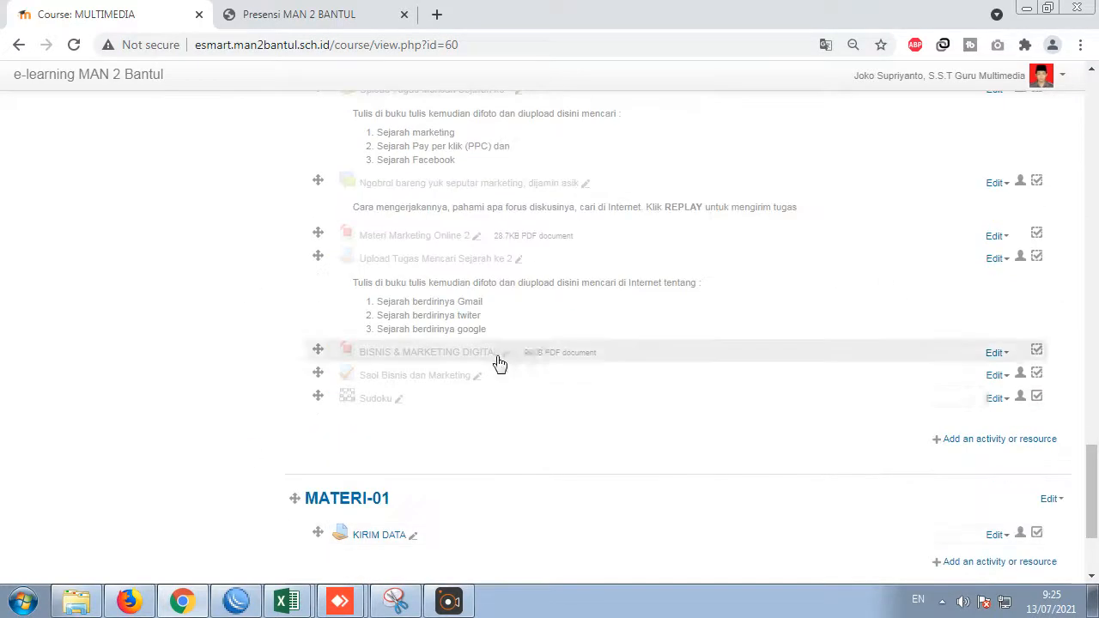
scroll(466, 309, "up", 6)
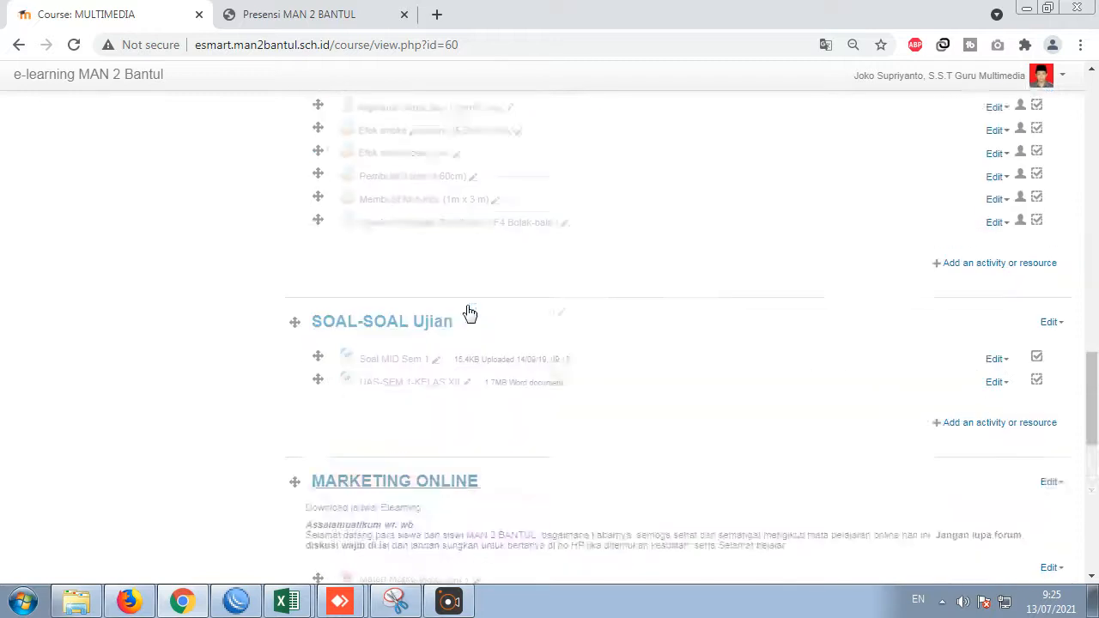
scroll(465, 329, "up", 15)
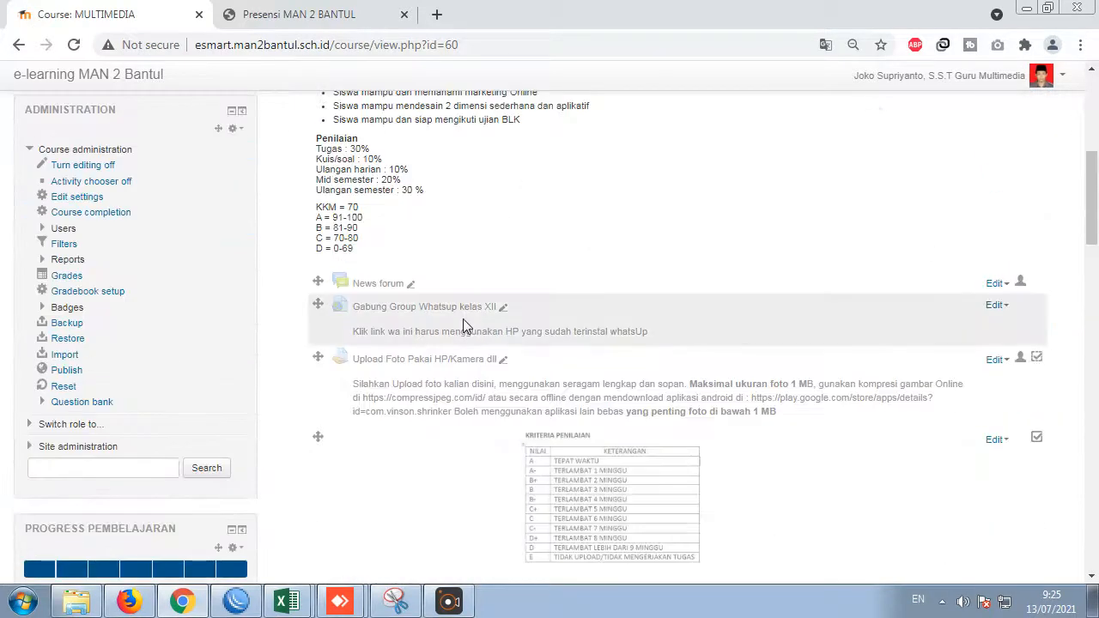
scroll(463, 319, "down", 20)
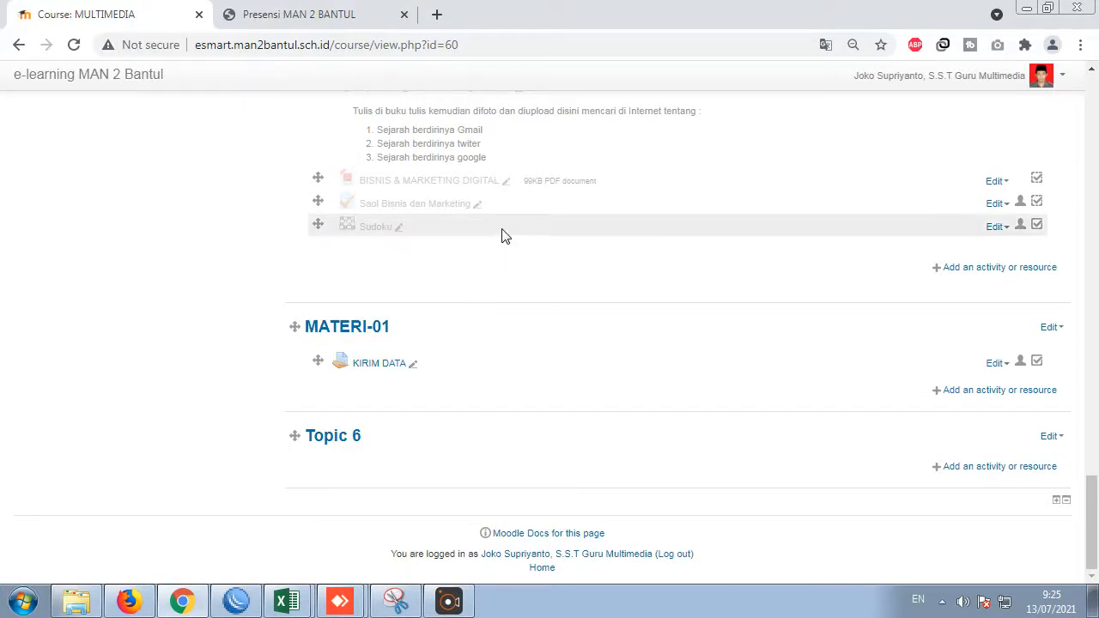
scroll(481, 248, "up", 2)
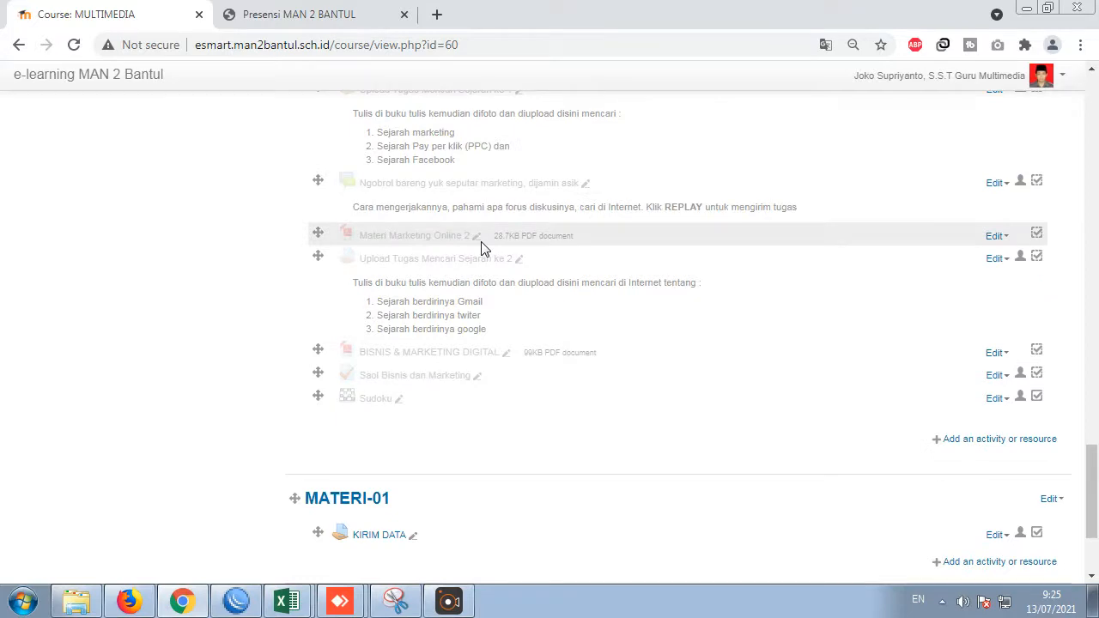
scroll(740, 279, "down", 2)
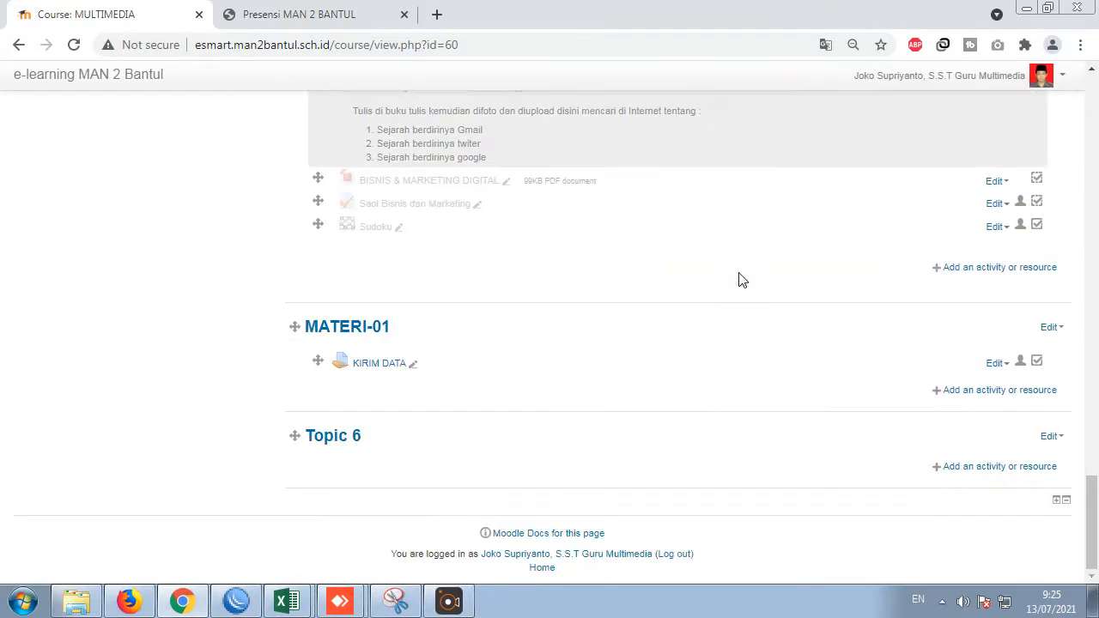